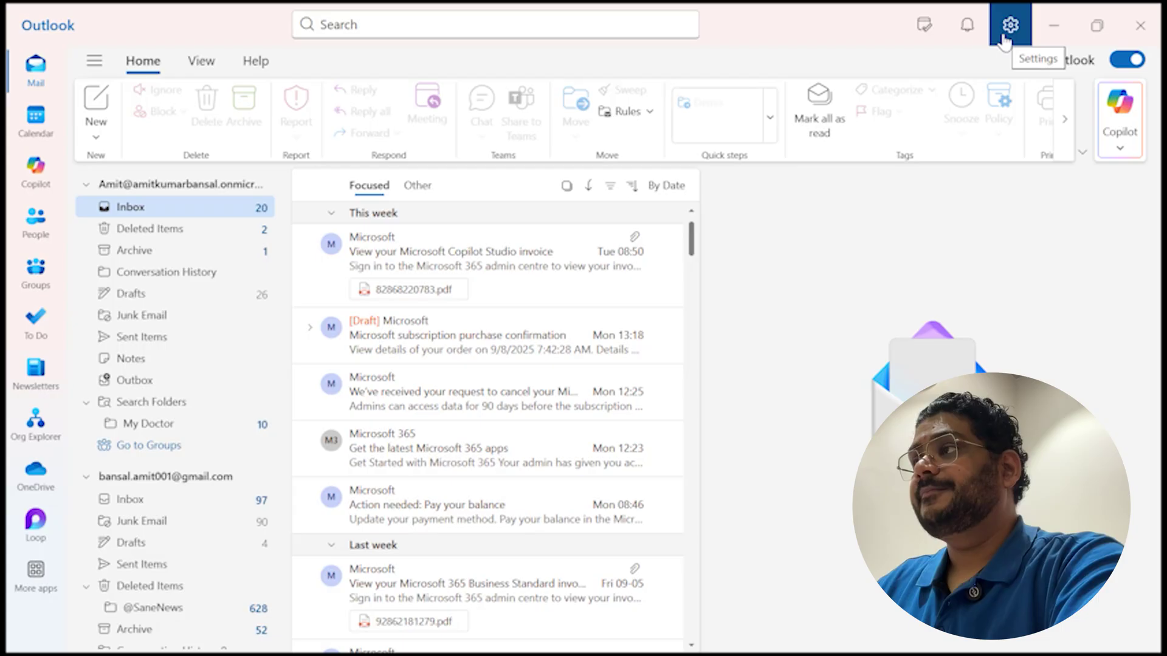
- Go to Settings > General > Offline and follow the Learn more link to Microsoft's offline help article
{"action": "left_click", "coordinate": [1009, 26]}
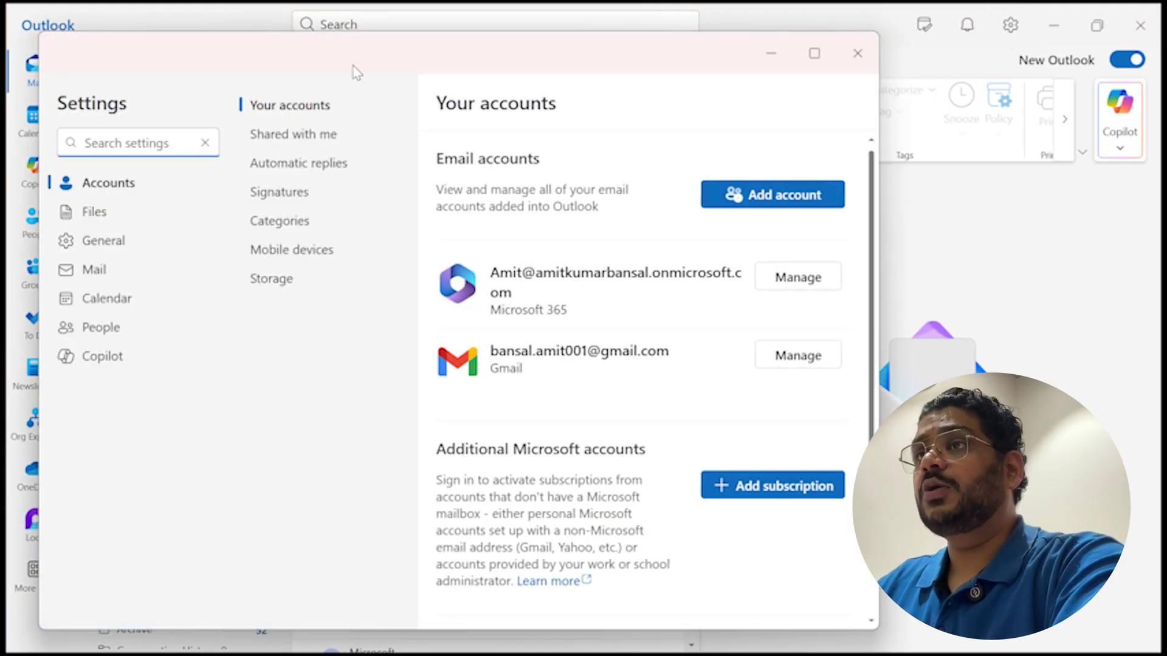
{"action": "left_click", "coordinate": [95, 254]}
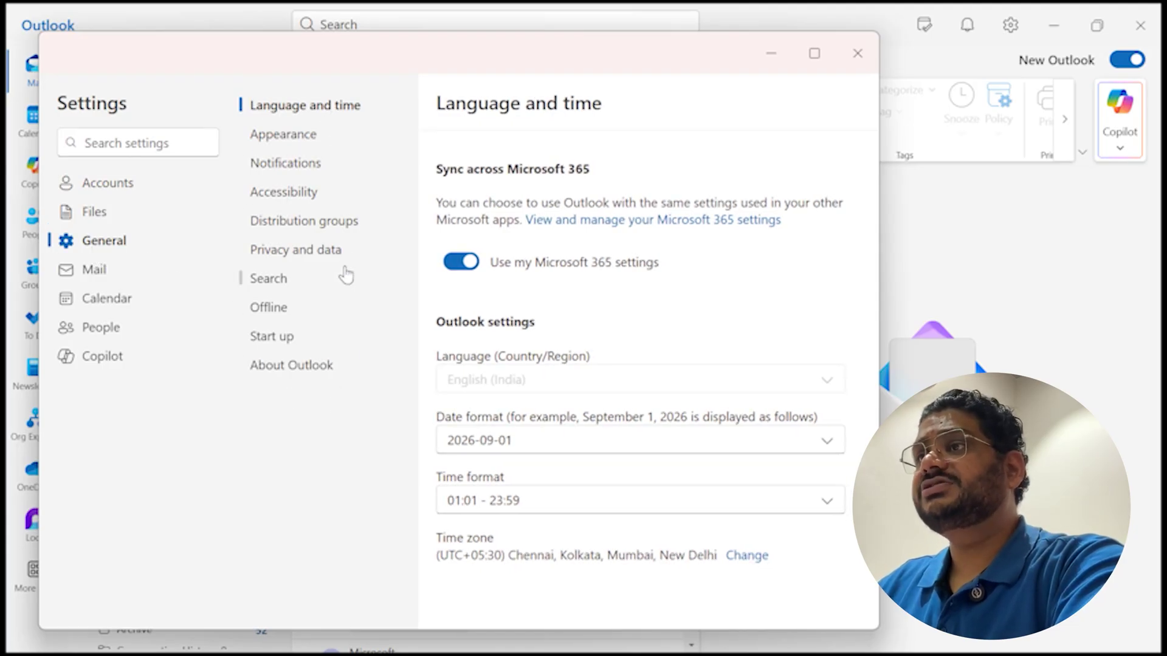
{"action": "left_click", "coordinate": [268, 308]}
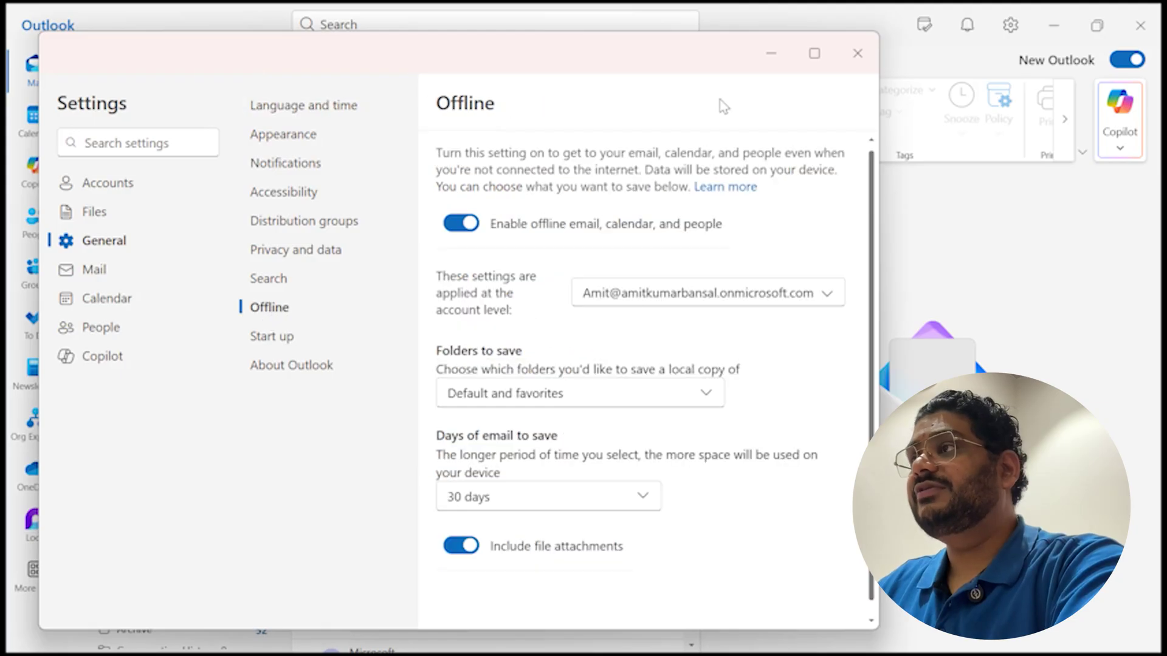
{"action": "left_click", "coordinate": [724, 187]}
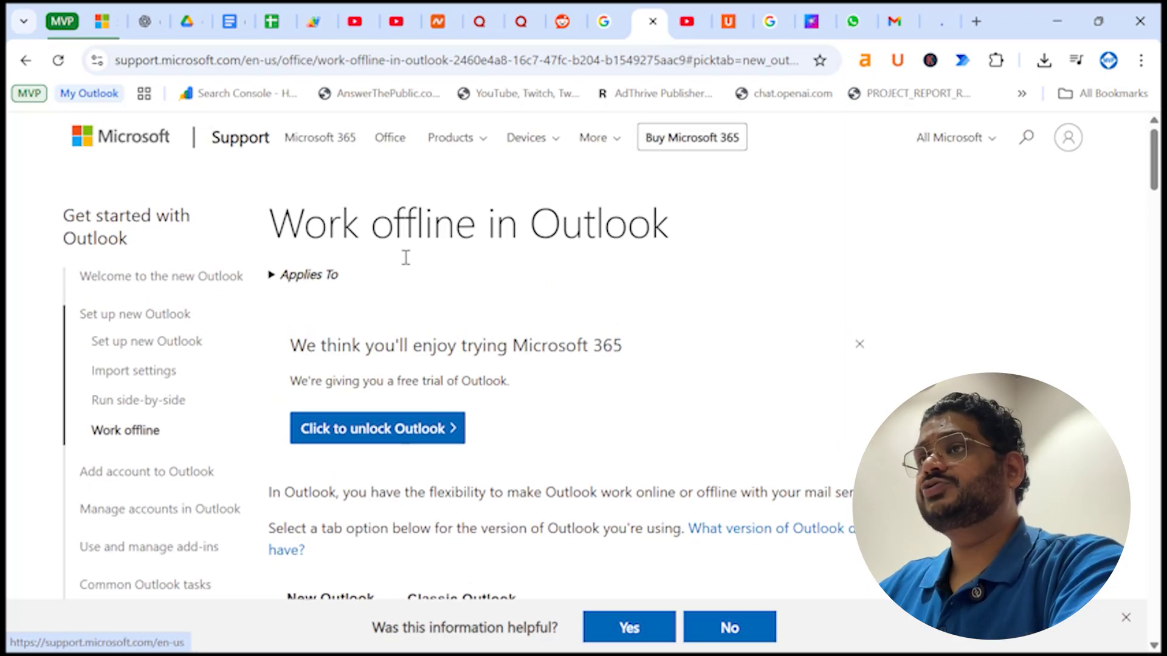
- Scroll into the support article and briefly highlight the opening explanation of offline access
{"action": "scroll", "coordinate": [761, 329], "scroll_direction": "down", "scroll_amount": 7}
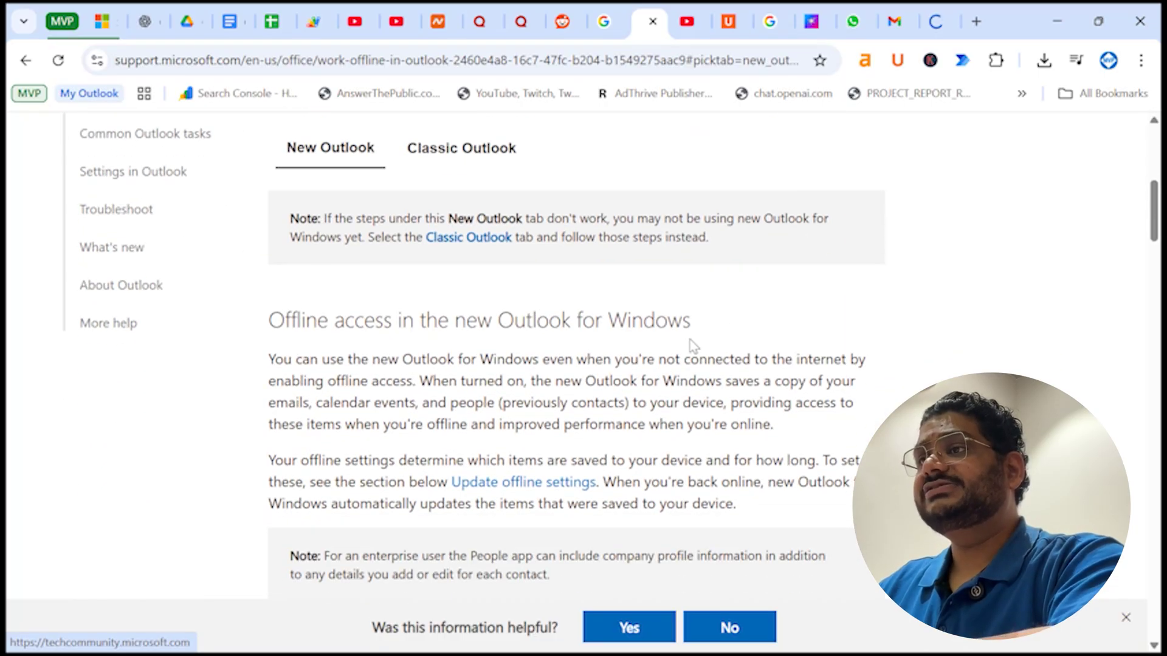
{"action": "scroll", "coordinate": [394, 368], "scroll_direction": "down", "scroll_amount": 2}
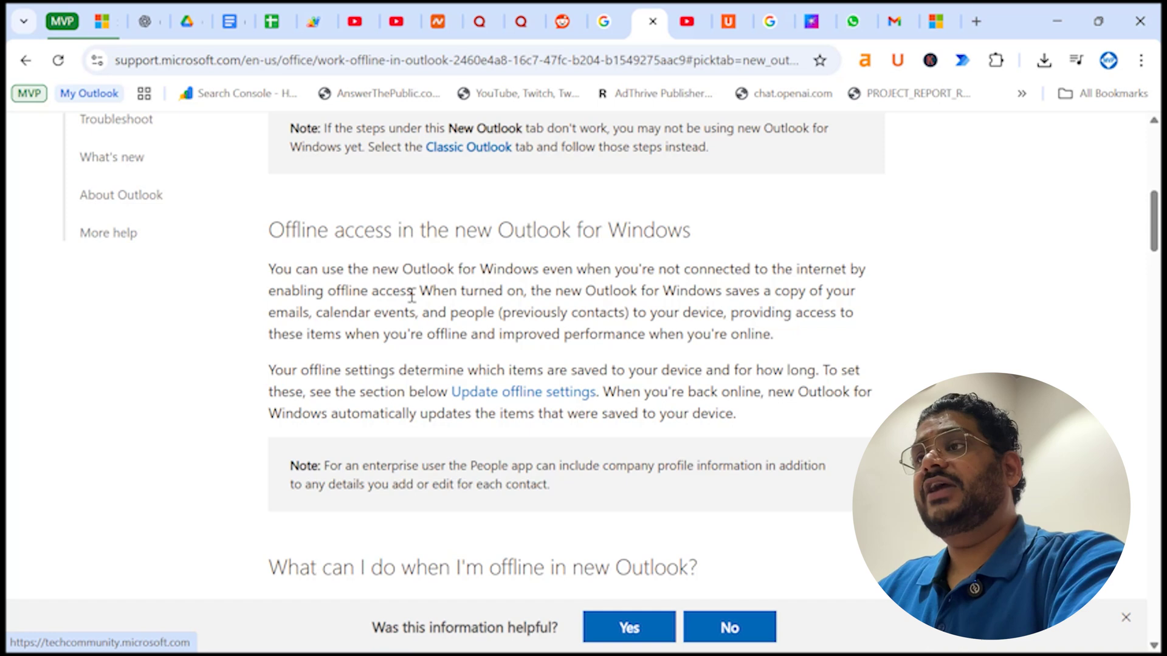
{"action": "mouse_move", "coordinate": [412, 296]}
{"action": "left_mouse_down"}
{"action": "mouse_move", "coordinate": [278, 273]}
{"action": "mouse_move", "coordinate": [391, 289]}
{"action": "left_mouse_up"}
{"action": "left_click", "coordinate": [394, 339]}
- Scroll down to the 'What can I do when I'm offline in new Outlook?' list of actions
{"action": "scroll", "coordinate": [393, 339], "scroll_direction": "down", "scroll_amount": 5}
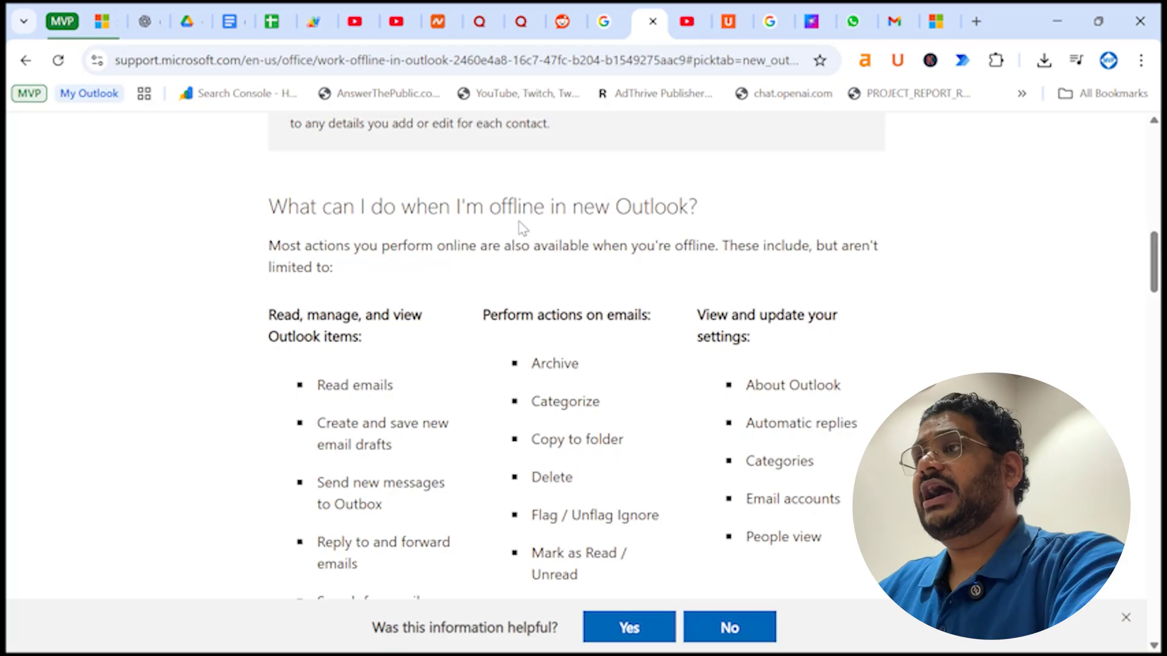
{"action": "scroll", "coordinate": [635, 240], "scroll_direction": "down", "scroll_amount": 2}
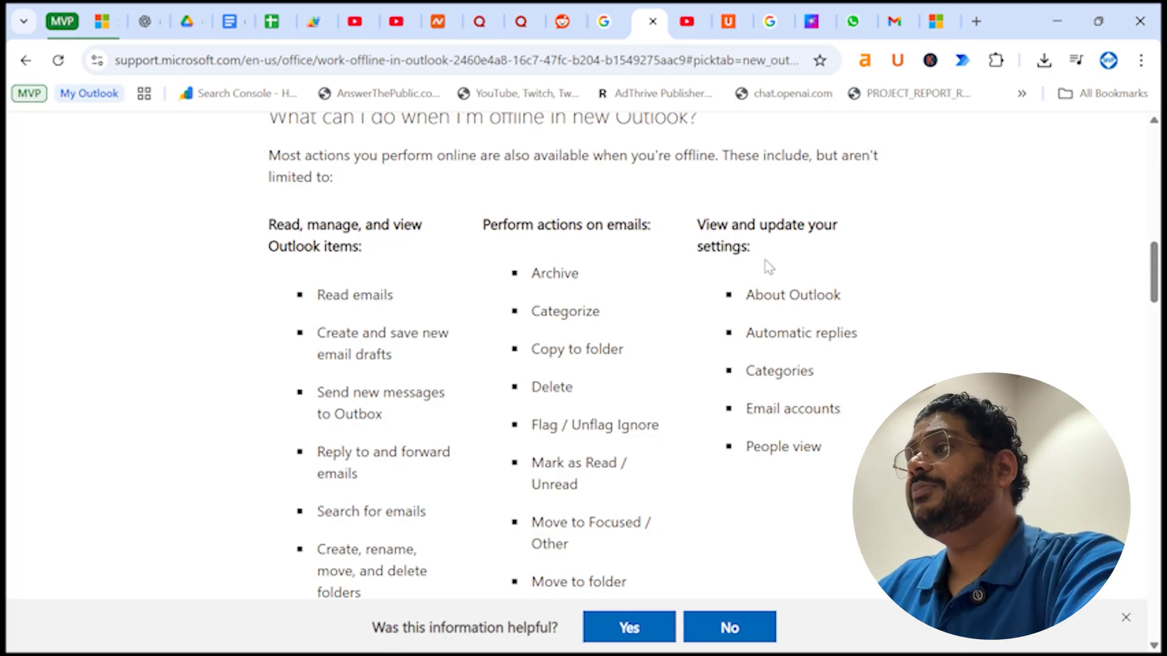
{"action": "scroll", "coordinate": [769, 267], "scroll_direction": "down", "scroll_amount": 2}
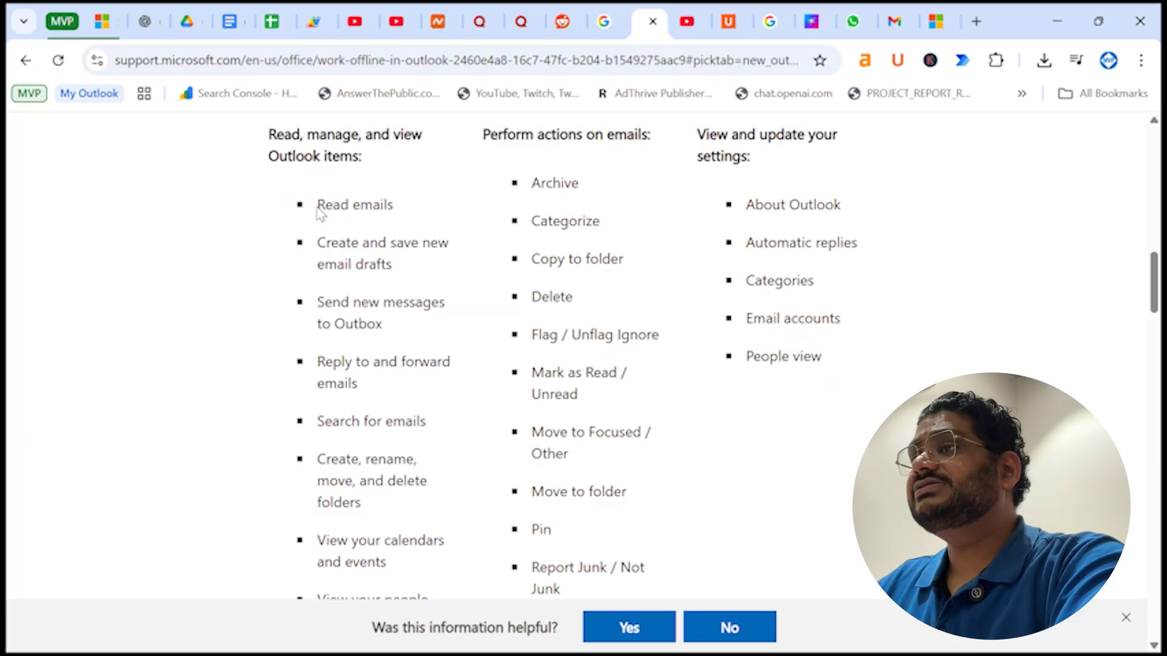
{"action": "scroll", "coordinate": [323, 237], "scroll_direction": "down", "scroll_amount": 2}
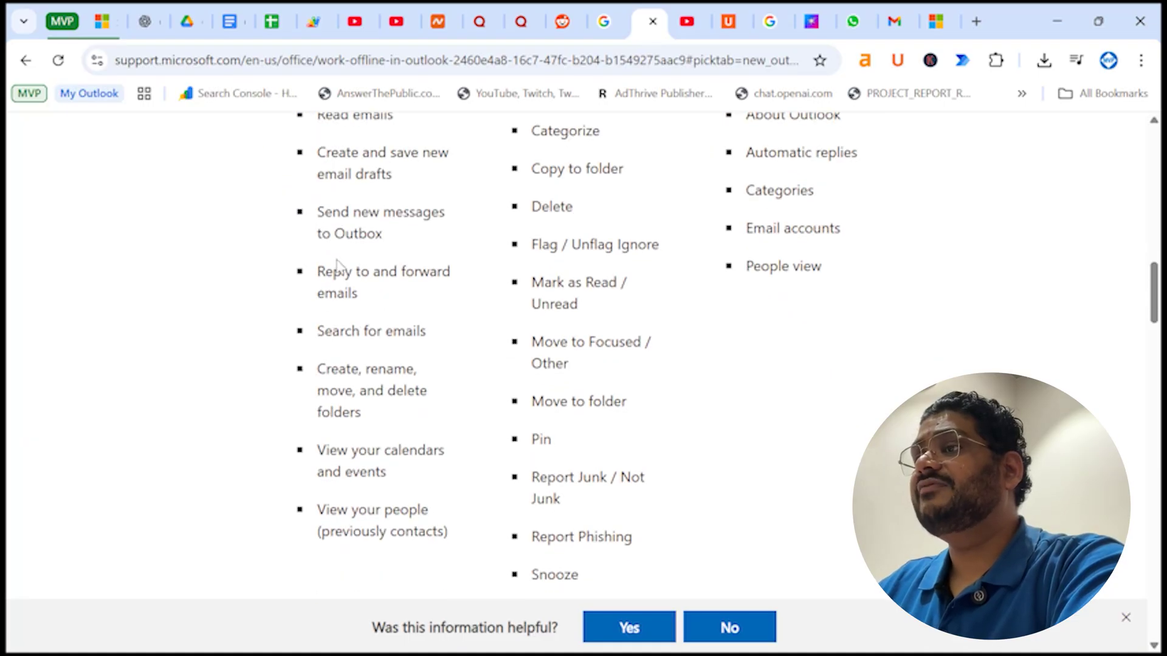
{"action": "scroll", "coordinate": [338, 267], "scroll_direction": "up", "scroll_amount": 2}
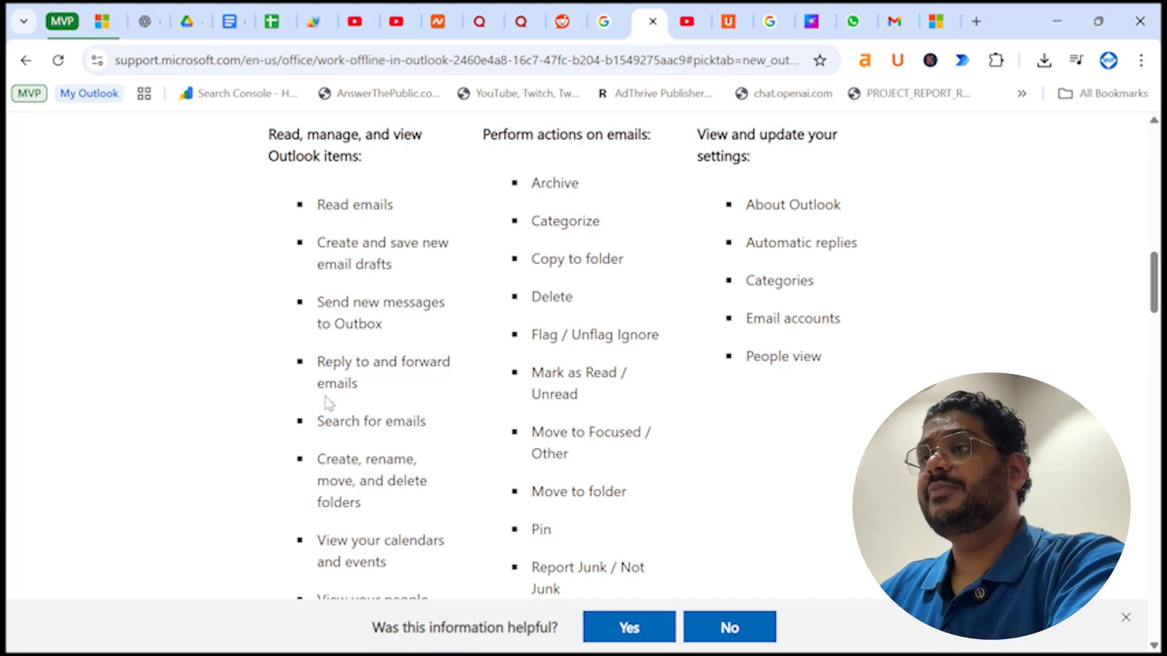
{"action": "scroll", "coordinate": [338, 368], "scroll_direction": "down", "scroll_amount": 2}
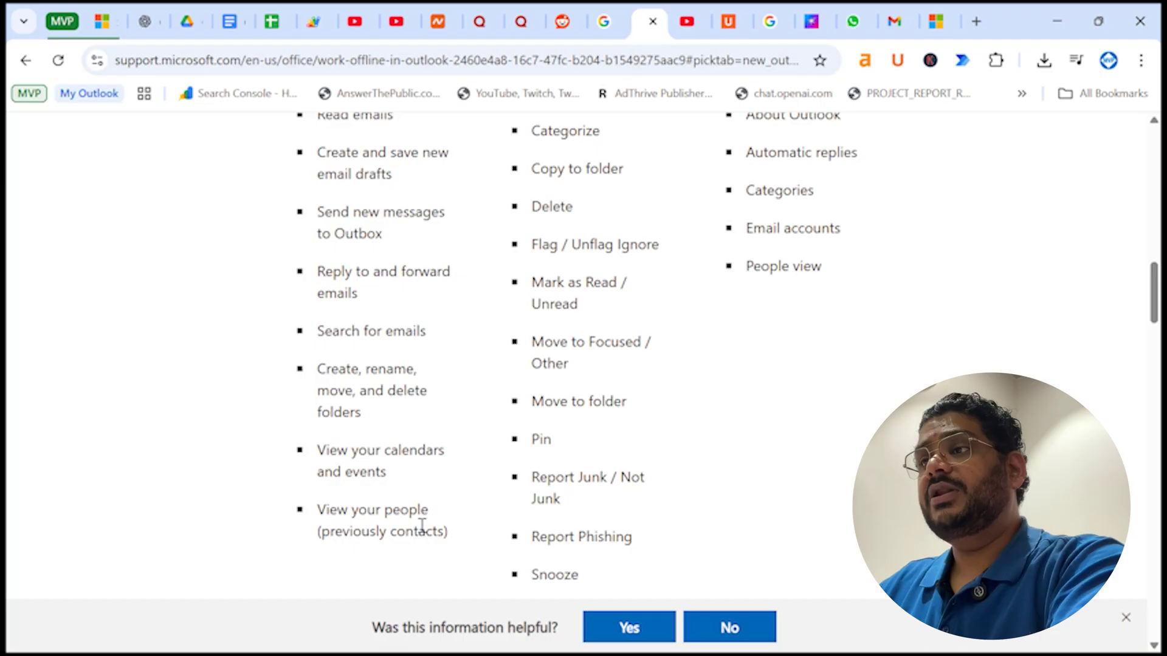
{"action": "scroll", "coordinate": [570, 306], "scroll_direction": "up", "scroll_amount": 3}
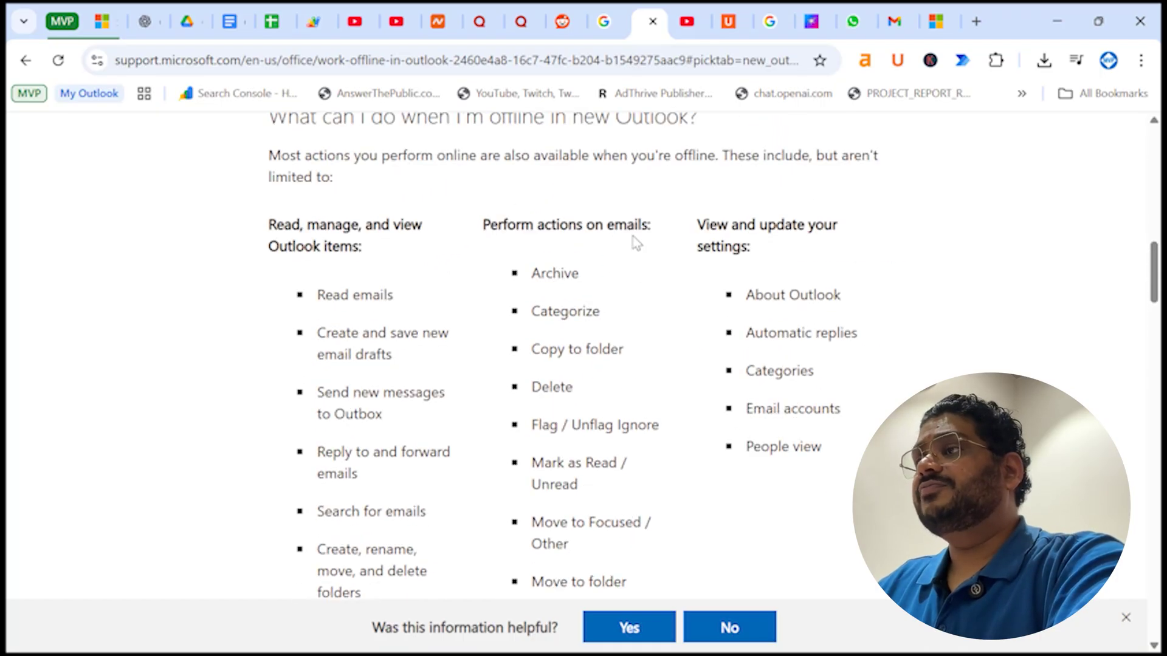
{"action": "scroll", "coordinate": [633, 240], "scroll_direction": "down", "scroll_amount": 2}
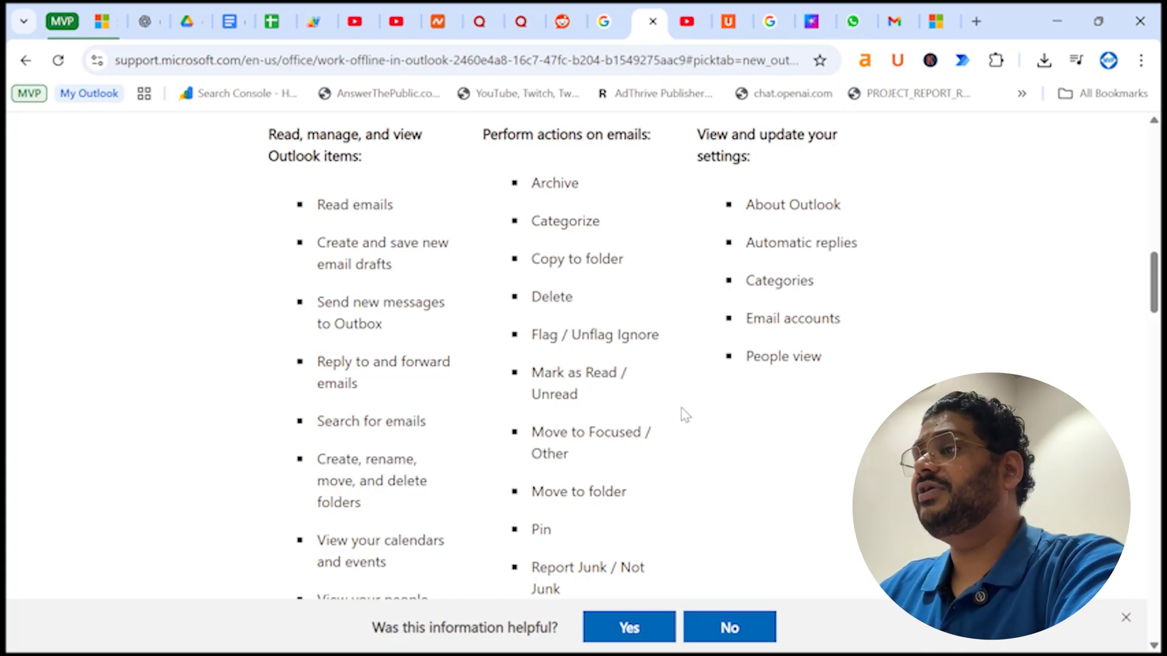
{"action": "scroll", "coordinate": [699, 411], "scroll_direction": "down", "scroll_amount": 2}
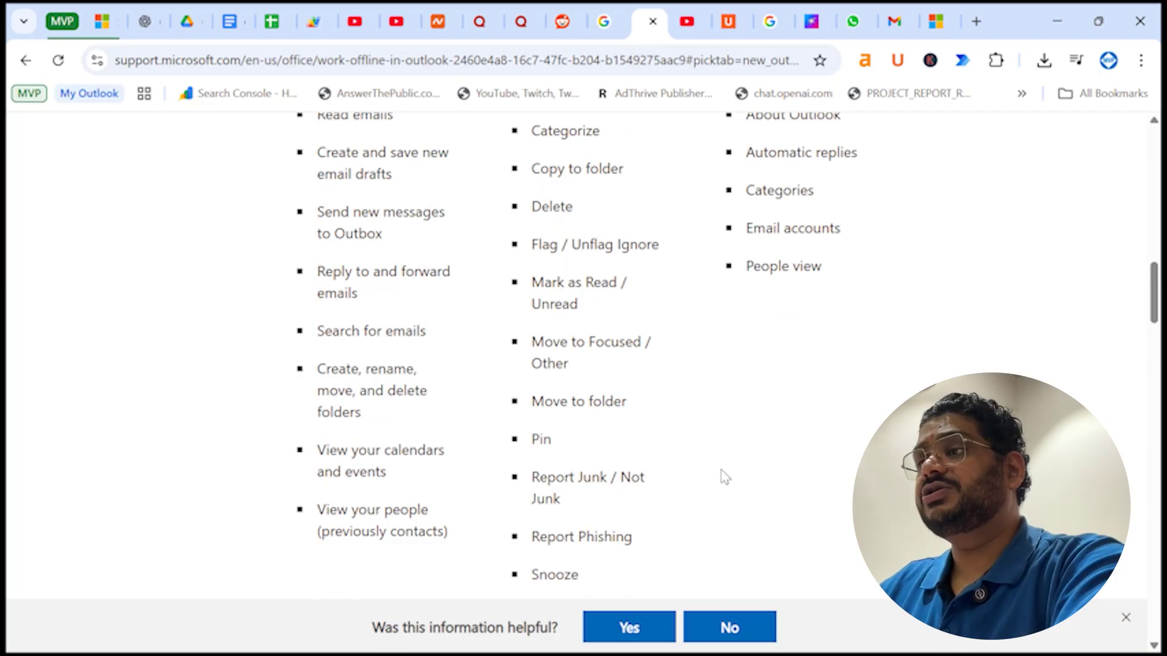
{"action": "scroll", "coordinate": [723, 477], "scroll_direction": "down", "scroll_amount": 2}
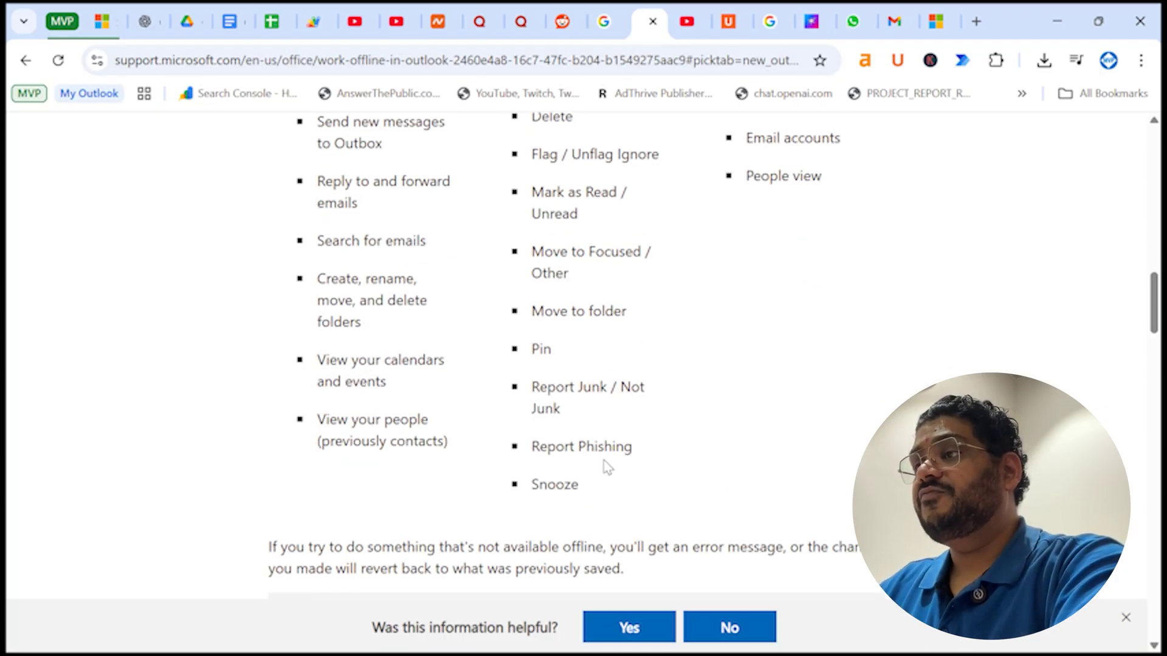
{"action": "scroll", "coordinate": [750, 465], "scroll_direction": "up", "scroll_amount": 3}
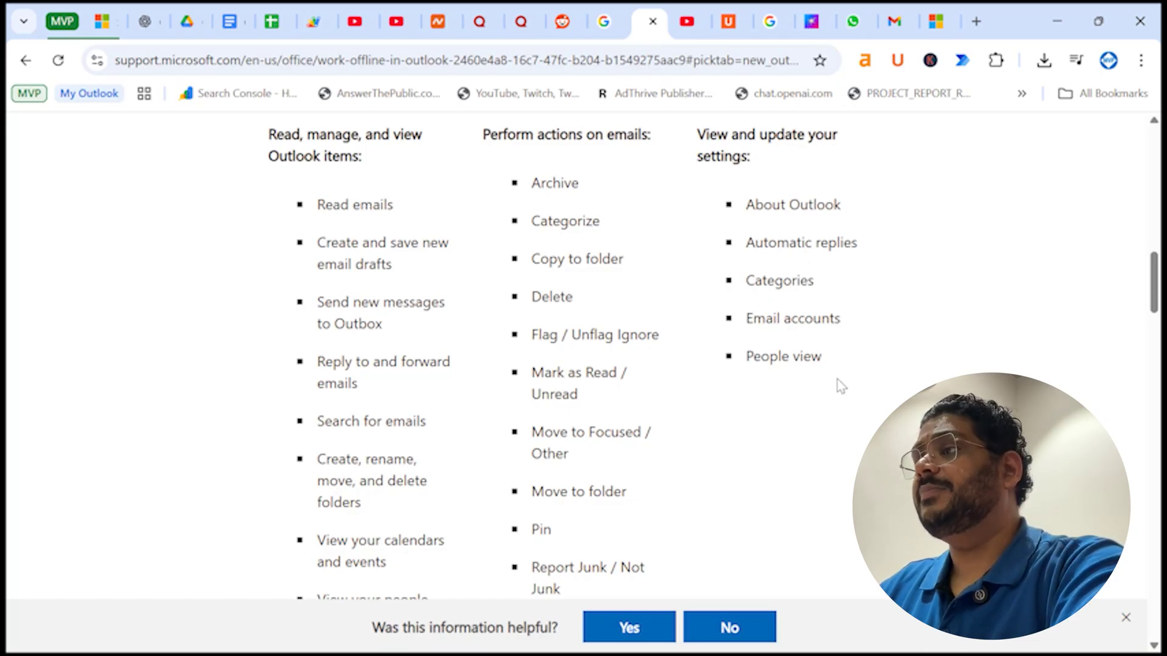
- Scroll past 'Update offline settings' and 'Turn offline access on or off' to 'What else do I need to know'
{"action": "scroll", "coordinate": [840, 383], "scroll_direction": "down", "scroll_amount": 3}
{"action": "scroll", "coordinate": [839, 378], "scroll_direction": "down", "scroll_amount": 5}
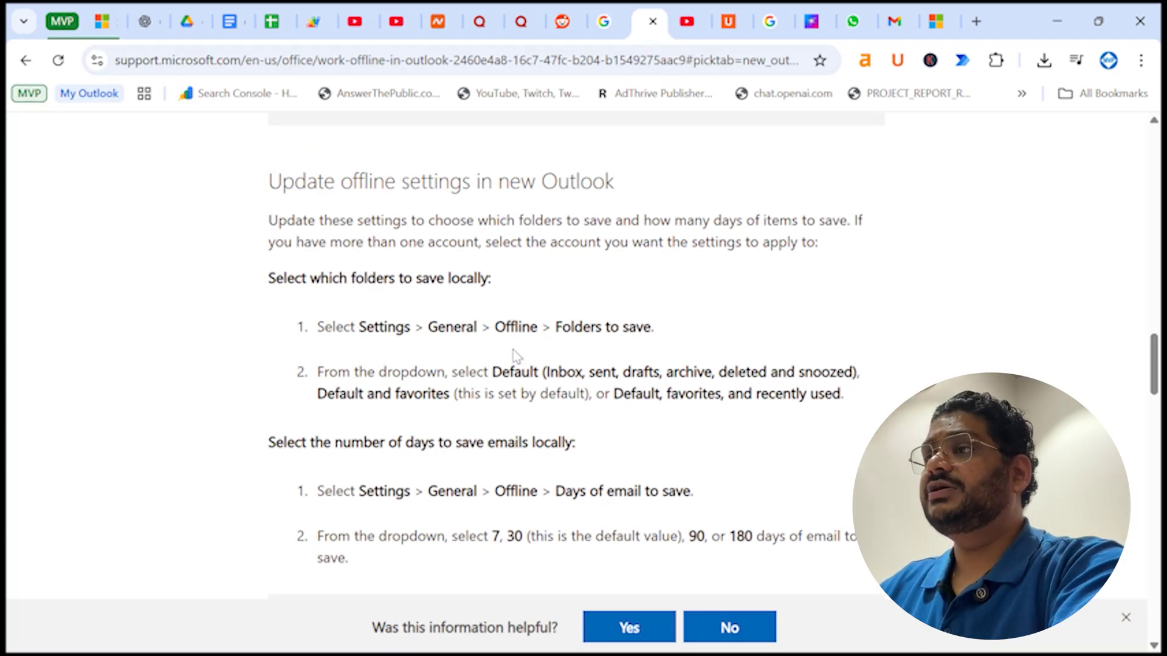
{"action": "scroll", "coordinate": [547, 323], "scroll_direction": "down", "scroll_amount": 1}
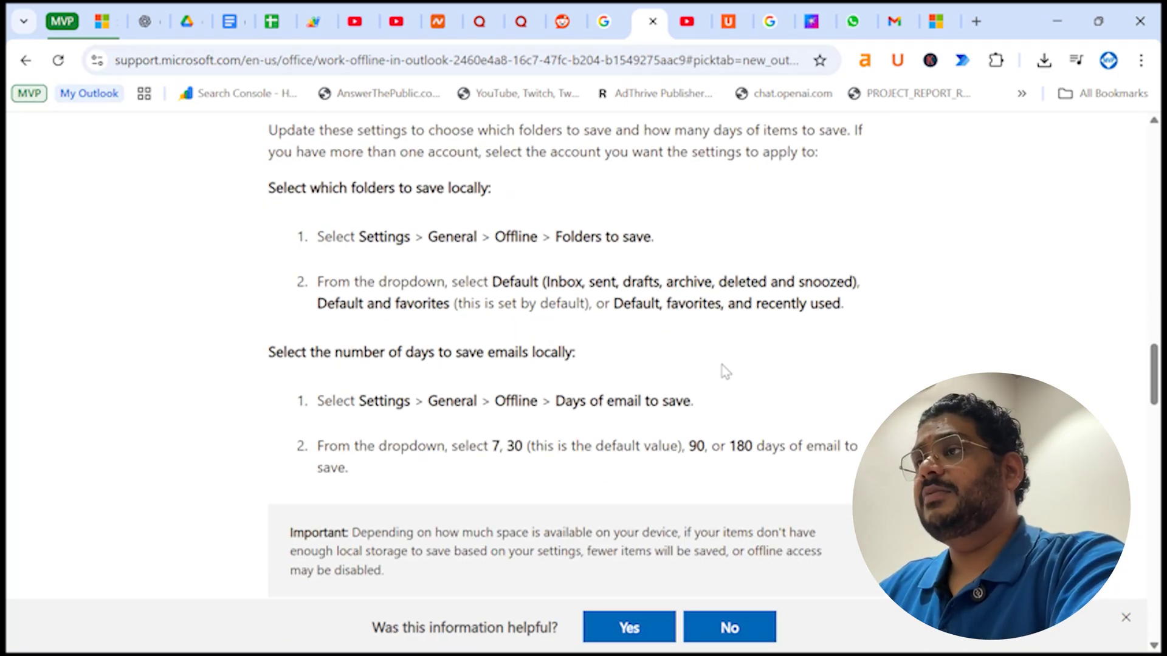
{"action": "scroll", "coordinate": [774, 357], "scroll_direction": "down", "scroll_amount": 5}
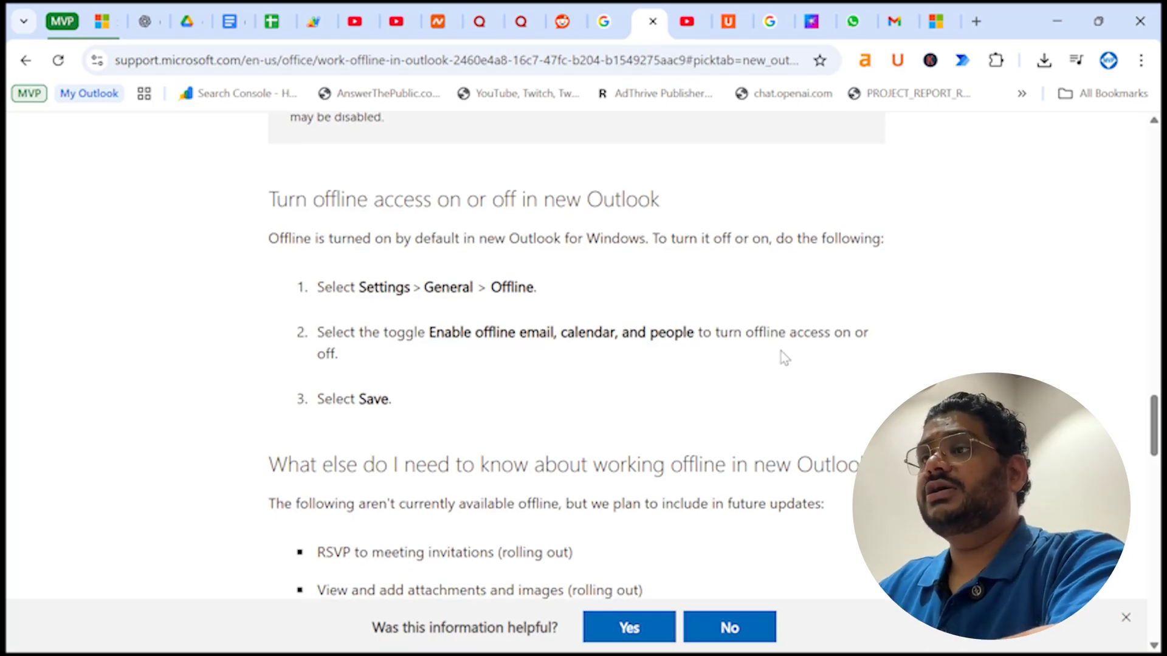
{"action": "scroll", "coordinate": [783, 356], "scroll_direction": "down", "scroll_amount": 3}
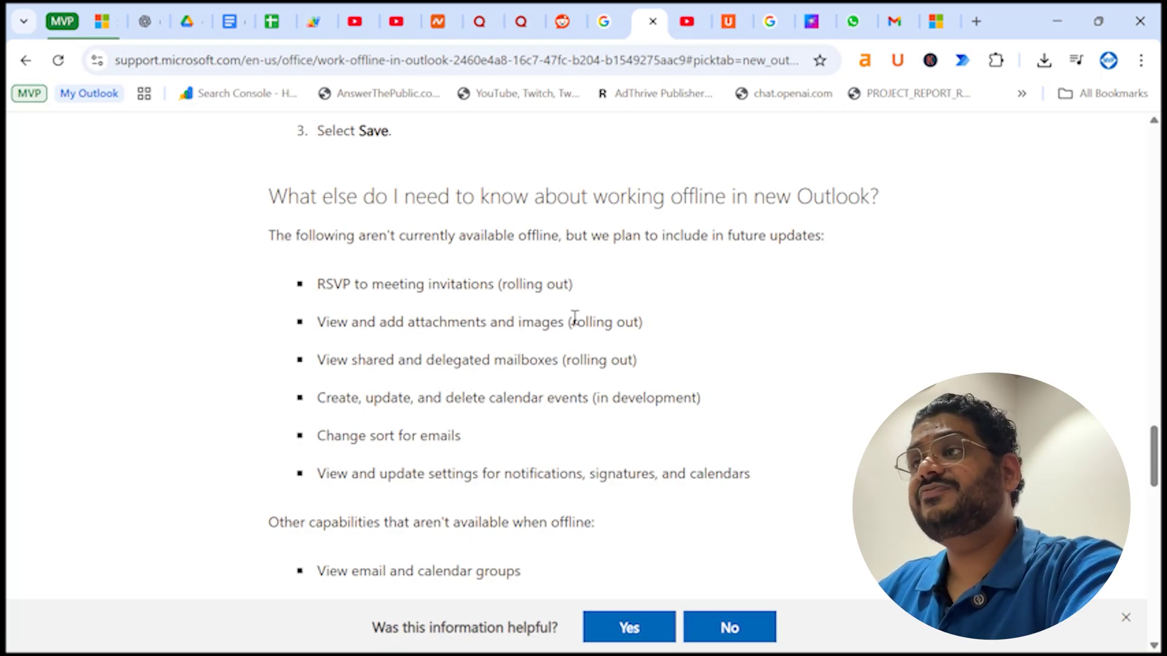
- Highlight both 'rolling out' notes and the 'Create, update, and delete calendar events (in development)' line
{"action": "left_click_drag", "start_coordinate": [502, 284], "coordinate": [571, 285]}
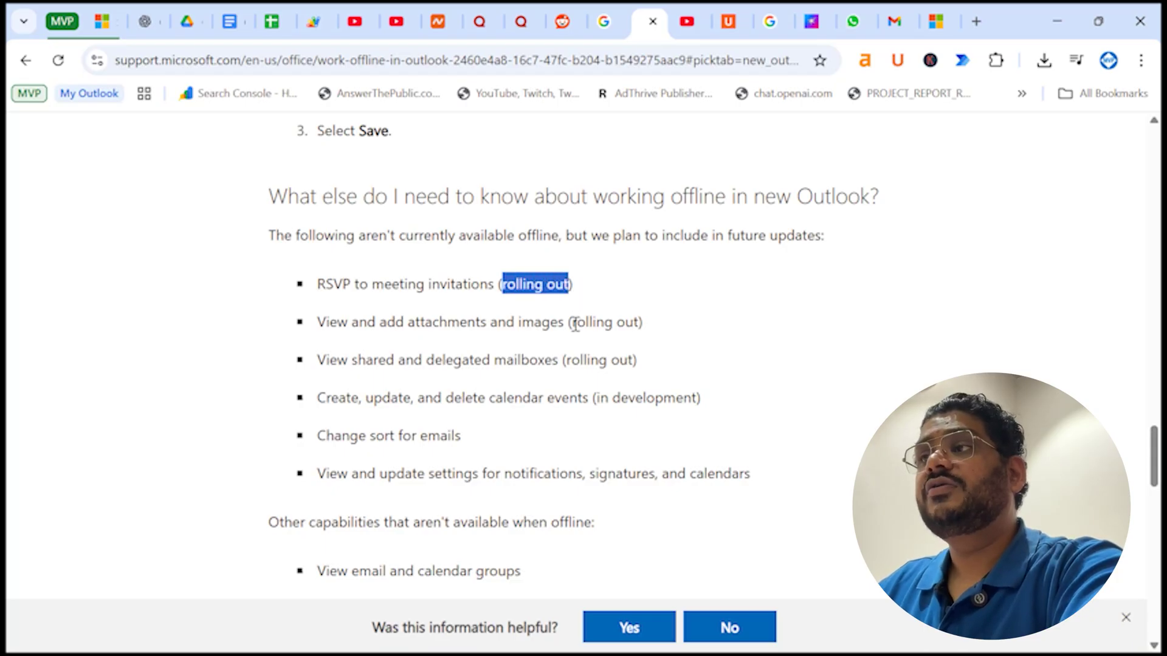
{"action": "left_click_drag", "start_coordinate": [575, 324], "coordinate": [638, 326]}
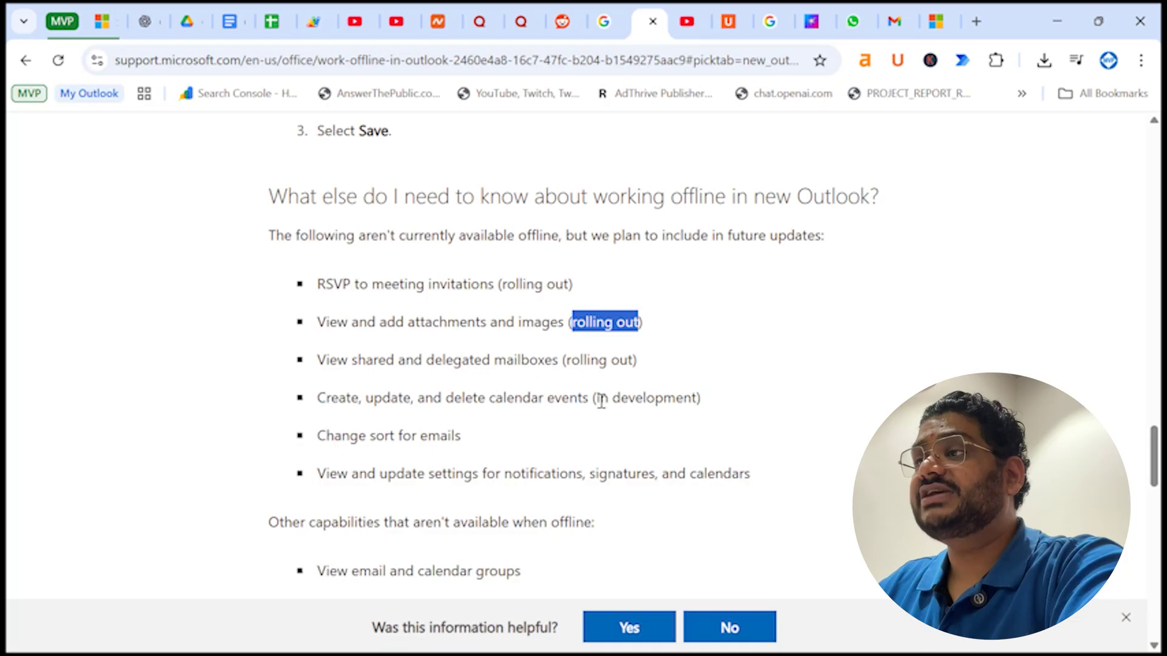
{"action": "left_click_drag", "start_coordinate": [596, 398], "coordinate": [703, 401]}
{"action": "left_click", "coordinate": [363, 419]}
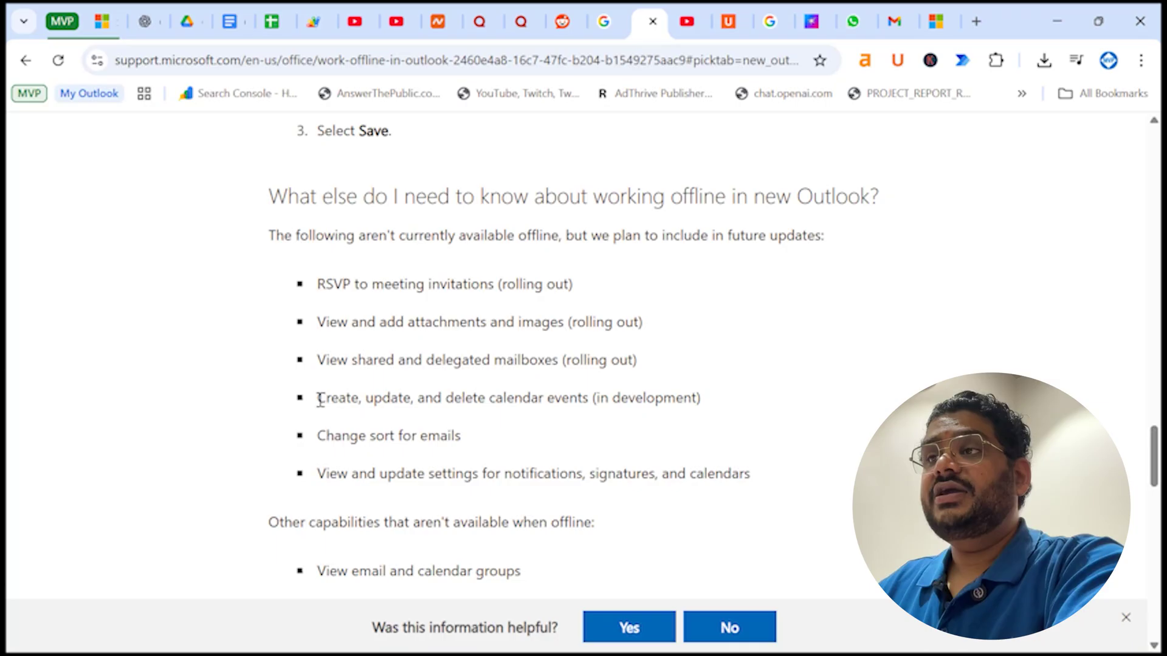
{"action": "left_click_drag", "start_coordinate": [318, 399], "coordinate": [714, 397]}
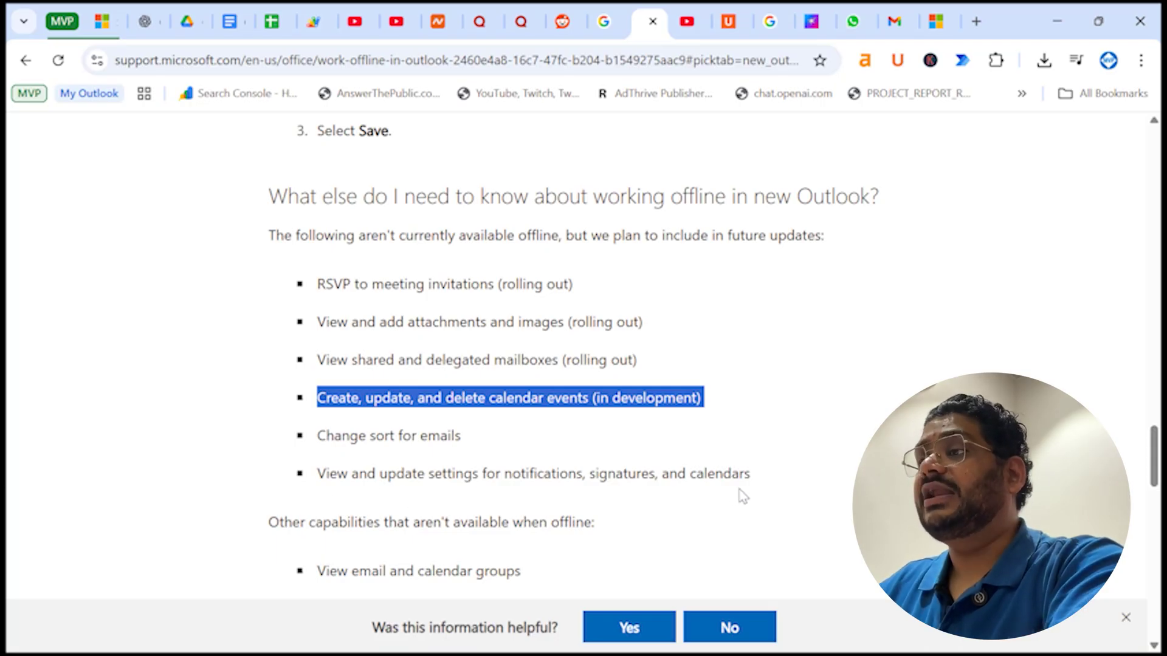
{"action": "scroll", "coordinate": [743, 496], "scroll_direction": "down", "scroll_amount": 3}
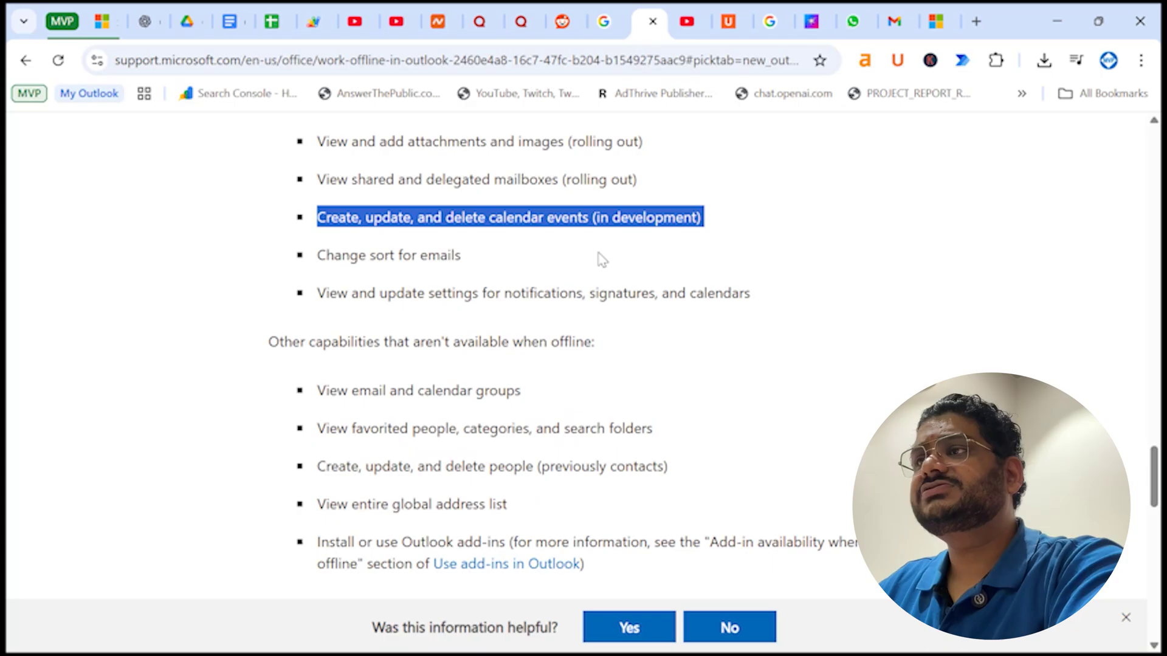
{"action": "scroll", "coordinate": [559, 323], "scroll_direction": "up", "scroll_amount": 3}
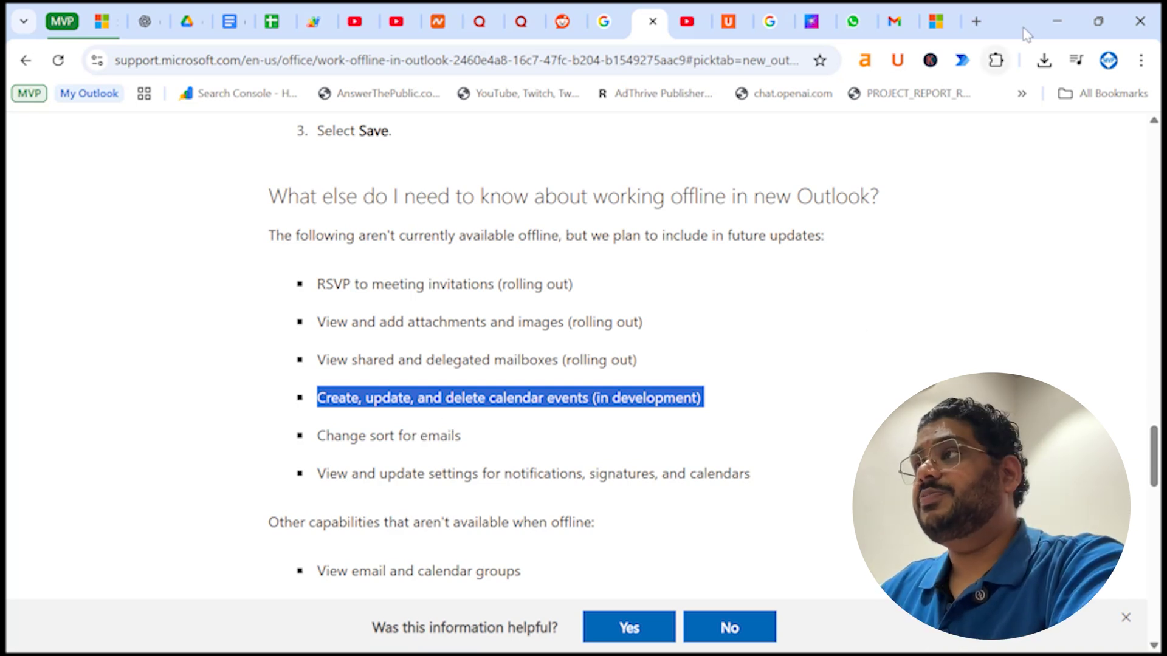
- Back in Outlook's Offline settings, keep the offline settings applied to the first account
{"action": "left_click", "coordinate": [1058, 22]}
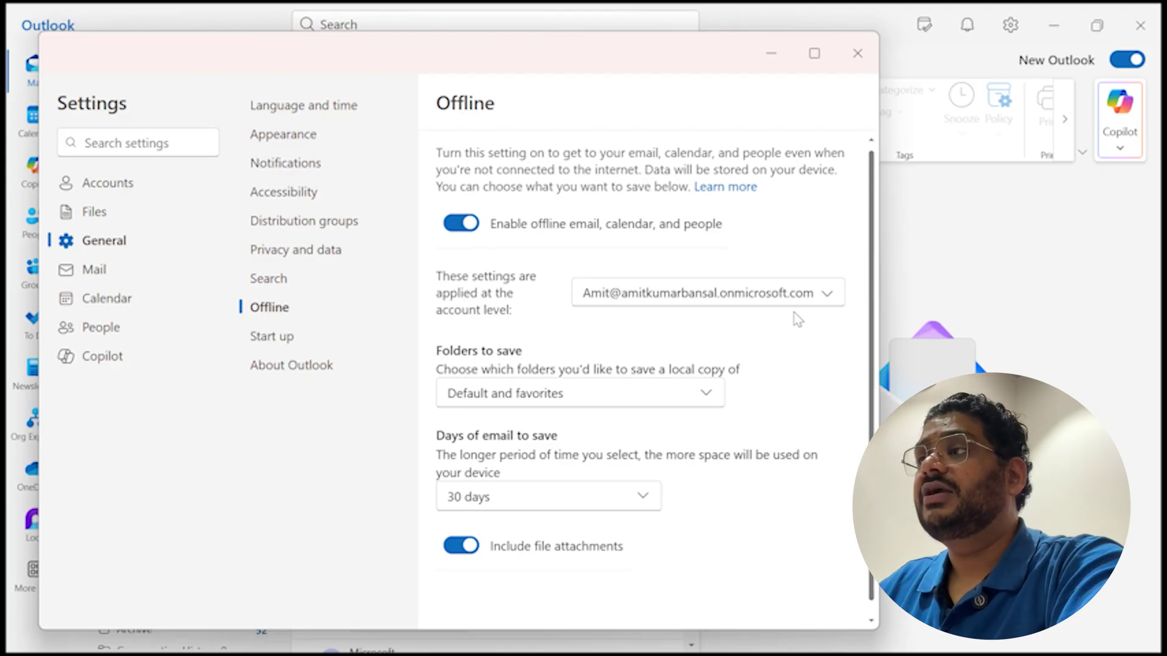
{"action": "left_click", "coordinate": [827, 296]}
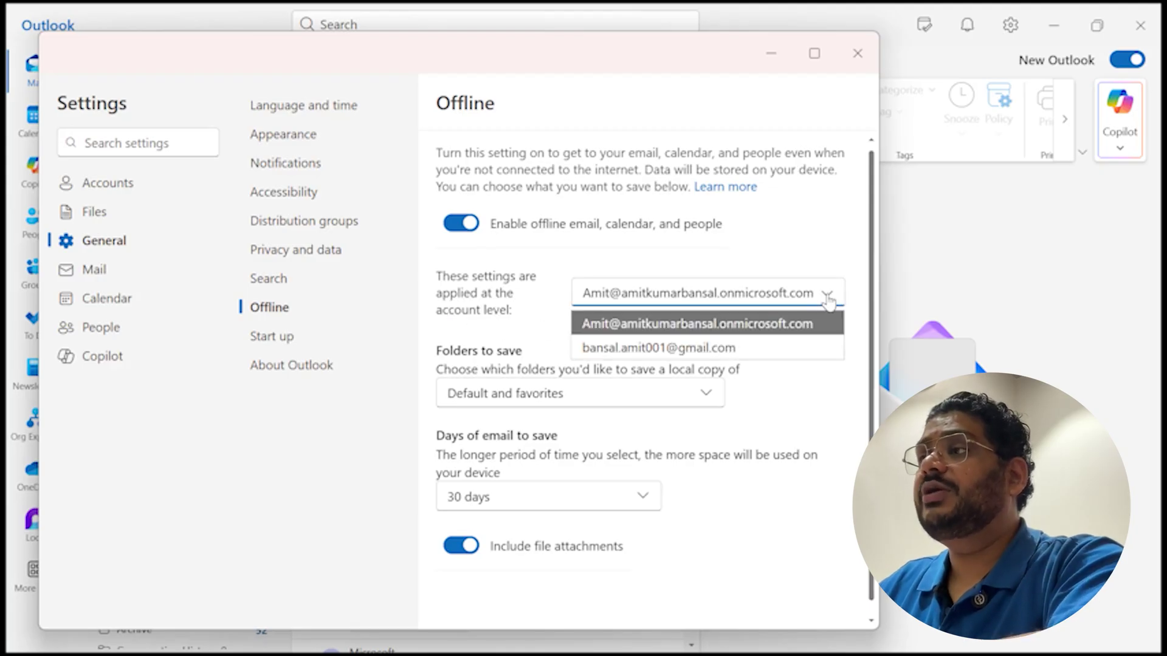
{"action": "left_click", "coordinate": [710, 329]}
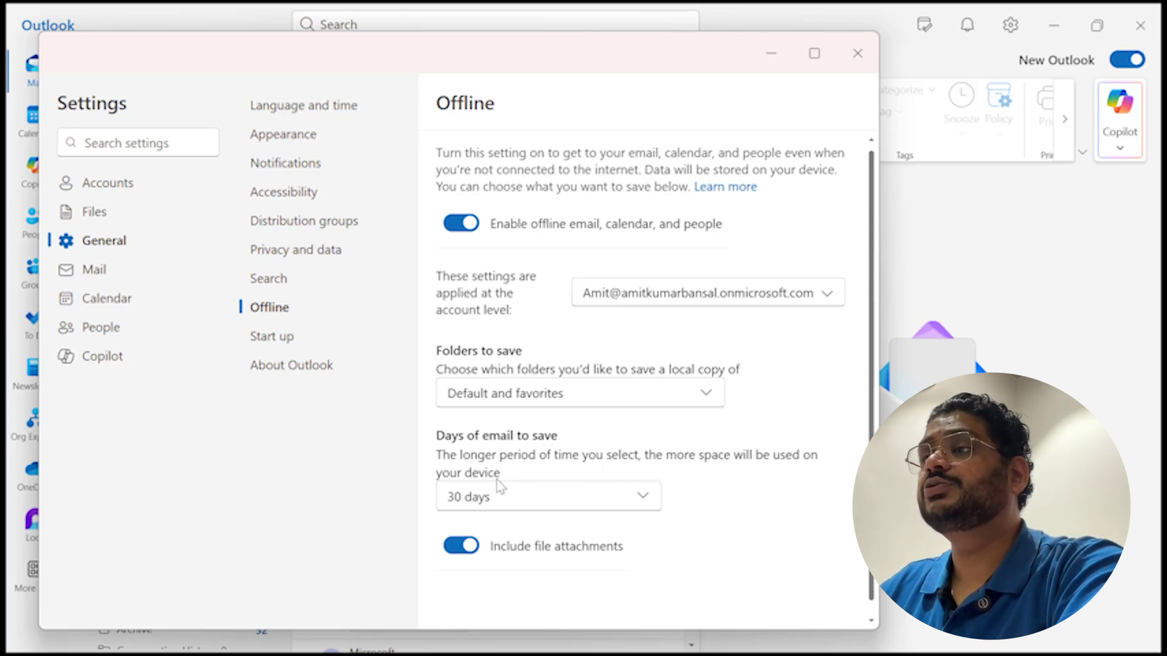
- Set Days of email to save to 7 days and close Settings back to the inbox
{"action": "left_click", "coordinate": [457, 509]}
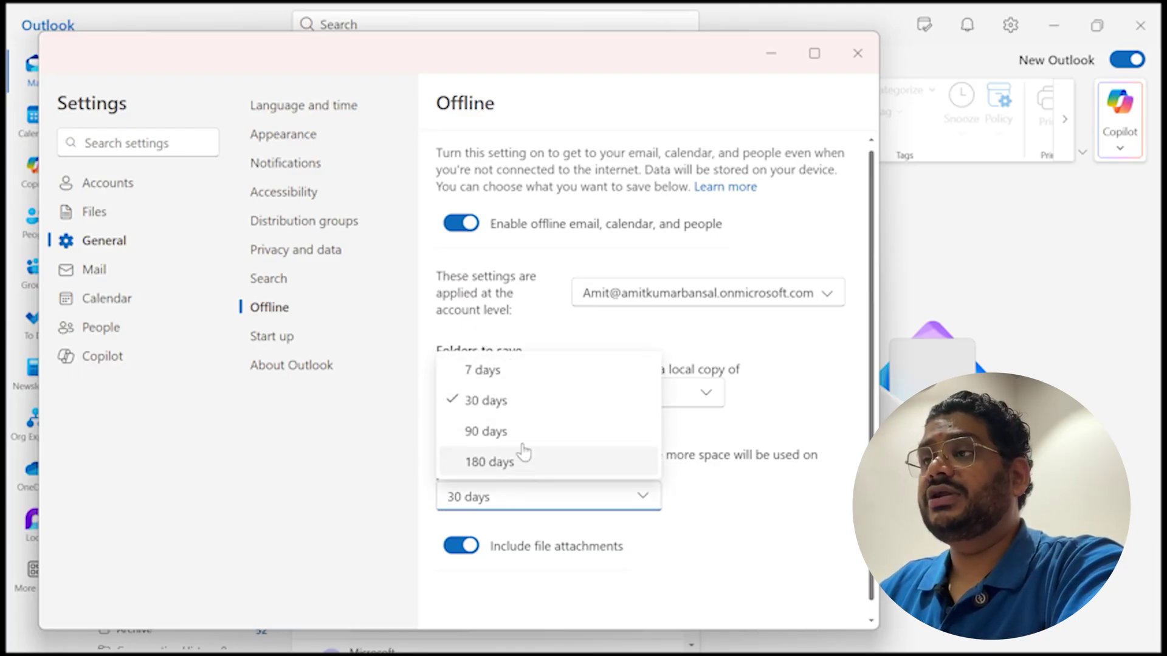
{"action": "left_click", "coordinate": [538, 376]}
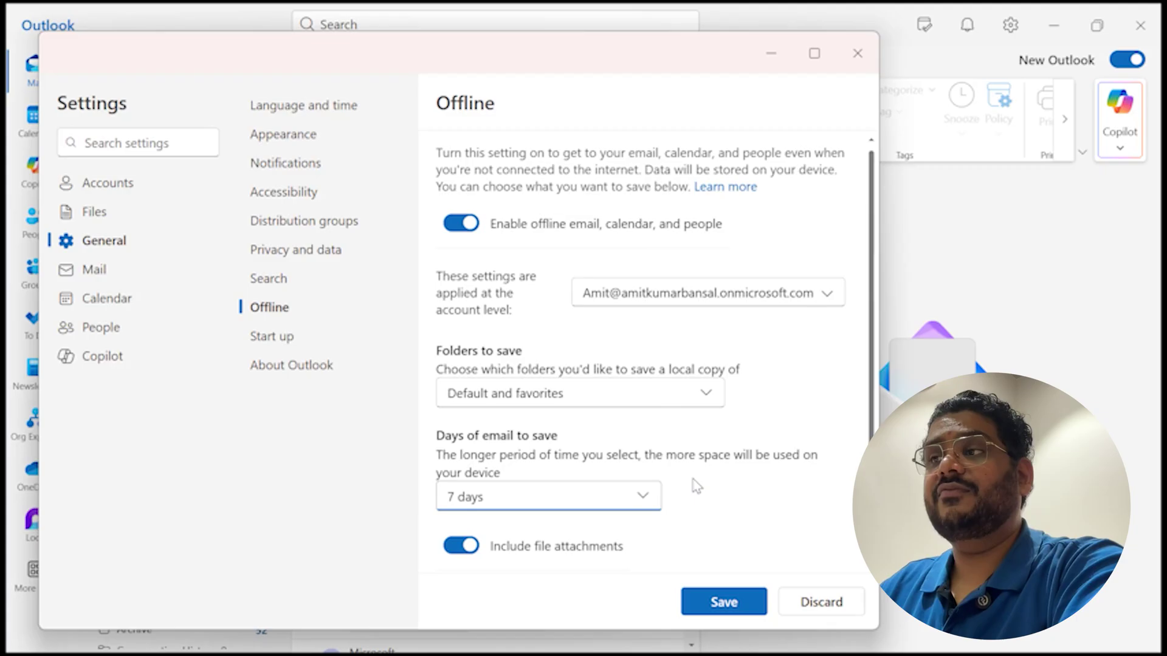
{"action": "scroll", "coordinate": [494, 522], "scroll_direction": "down", "scroll_amount": 2}
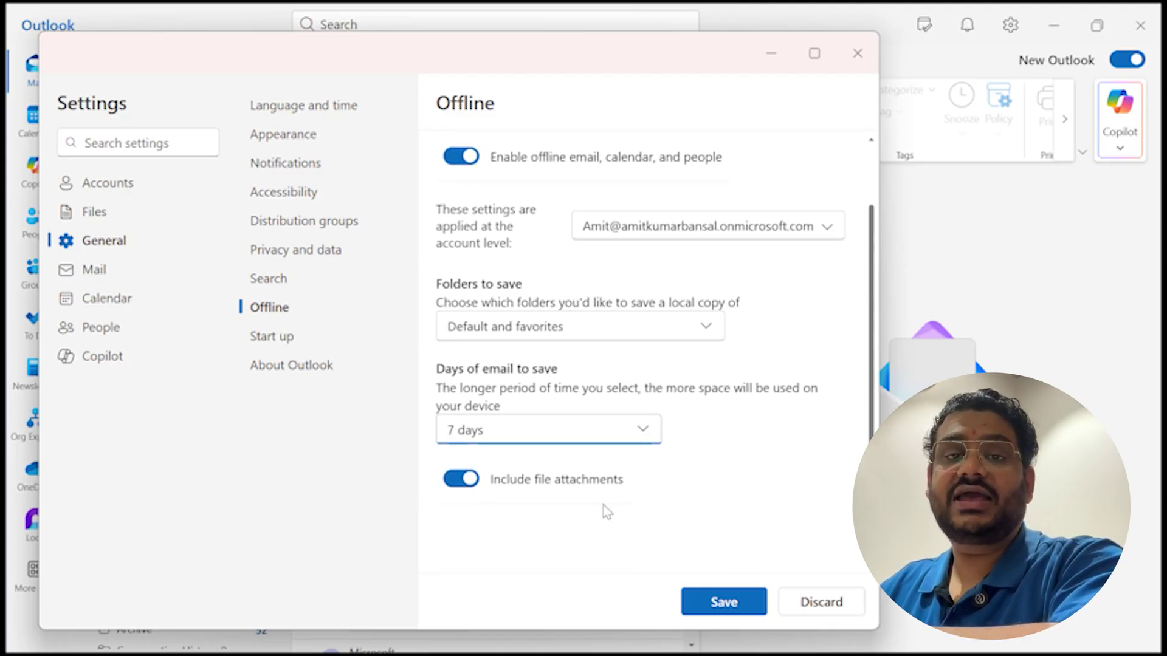
{"action": "scroll", "coordinate": [680, 510], "scroll_direction": "up", "scroll_amount": 2}
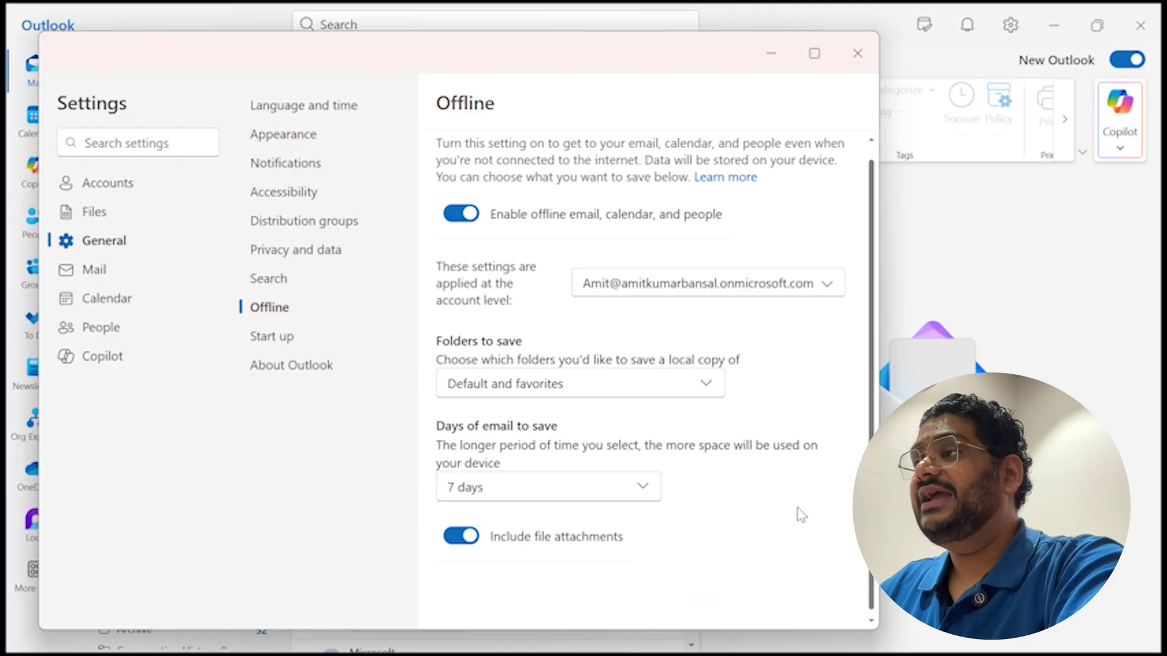
{"action": "left_click", "coordinate": [857, 53]}
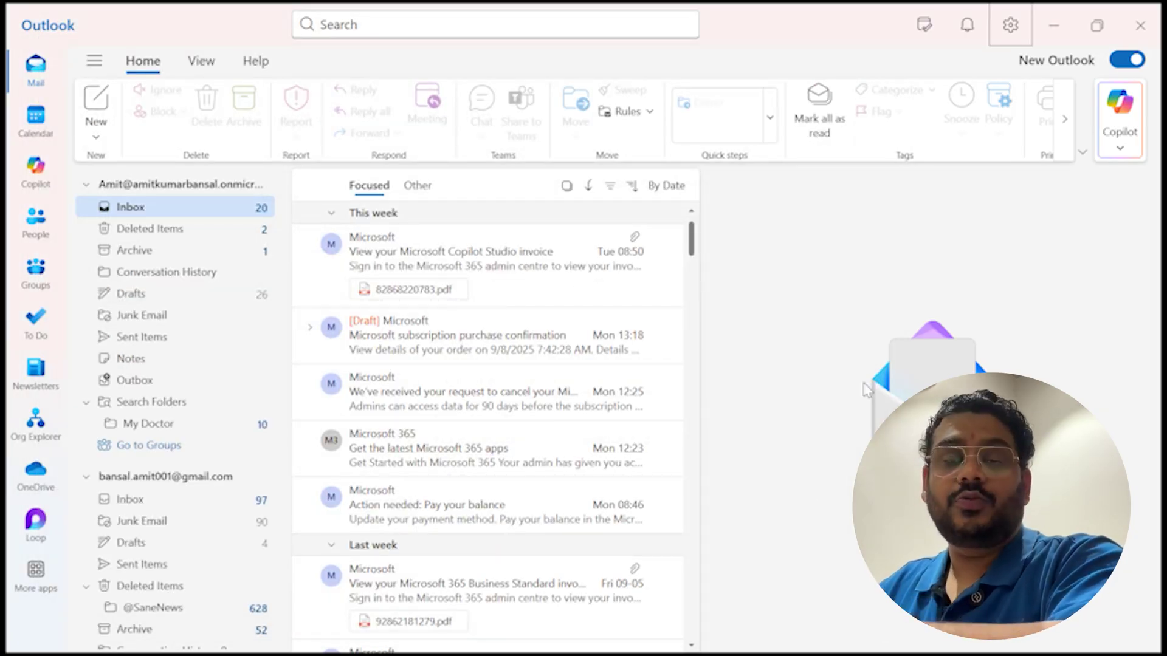
- Take the computer offline by switching the Wi-Fi tile off in Windows Quick Settings
{"action": "left_click", "coordinate": [1088, 33]}
{"action": "key", "text": "super+d"}
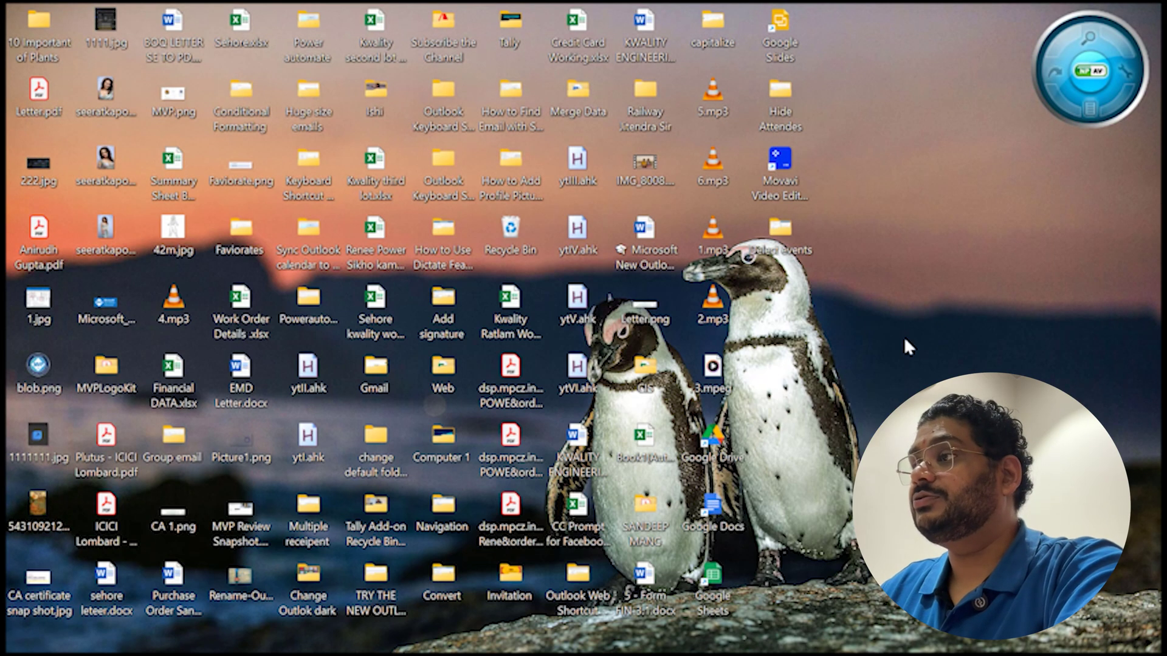
{"action": "mouse_move", "coordinate": [1004, 645]}
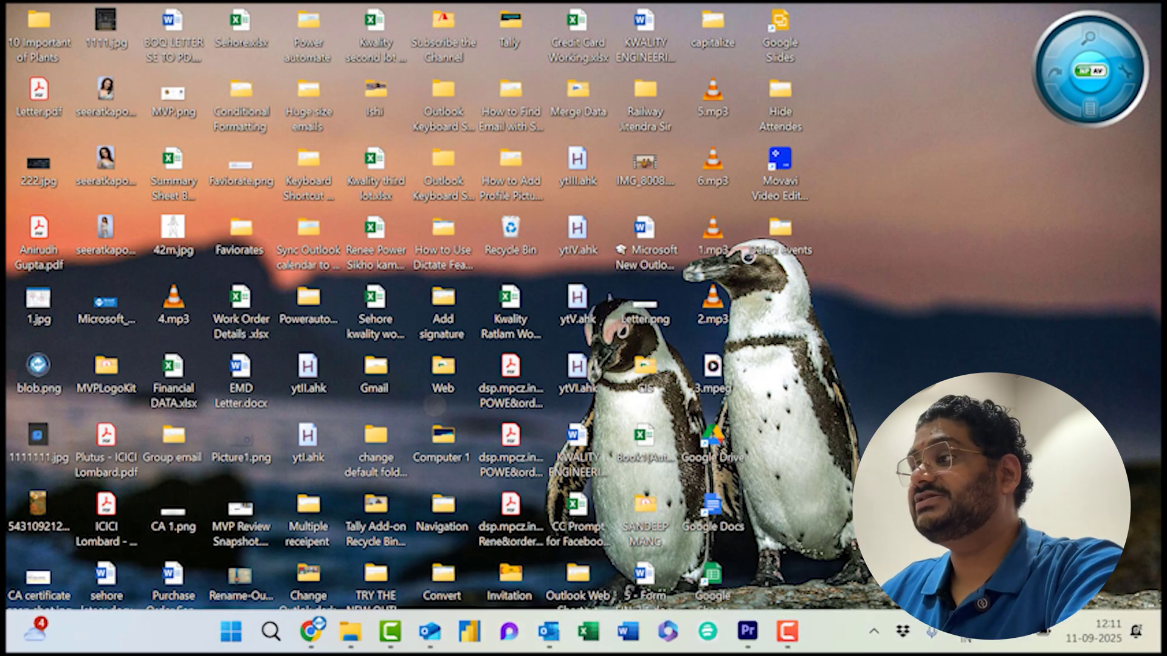
{"action": "left_click", "coordinate": [1004, 644]}
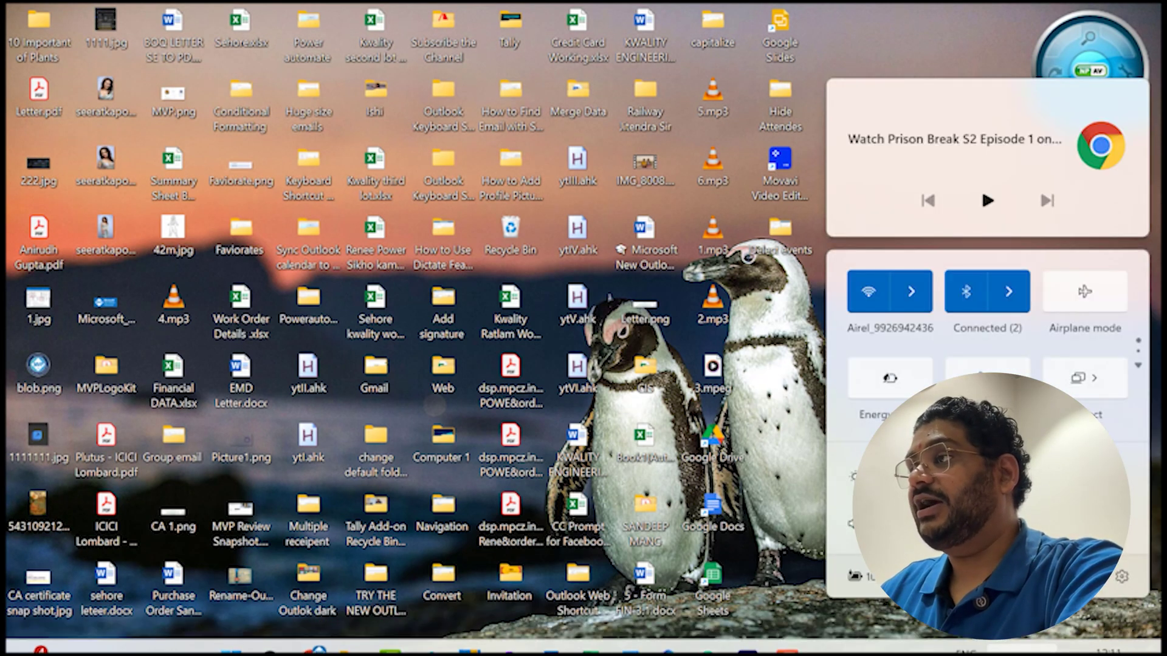
{"action": "left_click", "coordinate": [871, 293]}
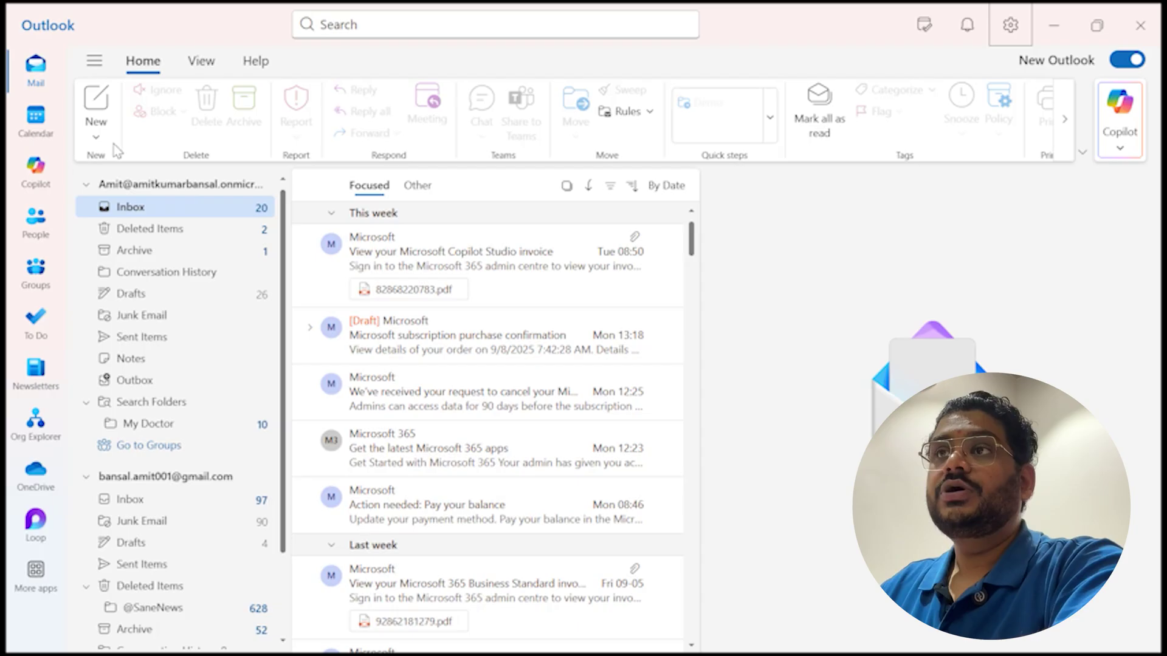
- Send a new email to the first suggested contact with subject and body 'Demo Offline' while offline
{"action": "left_click", "coordinate": [100, 129]}
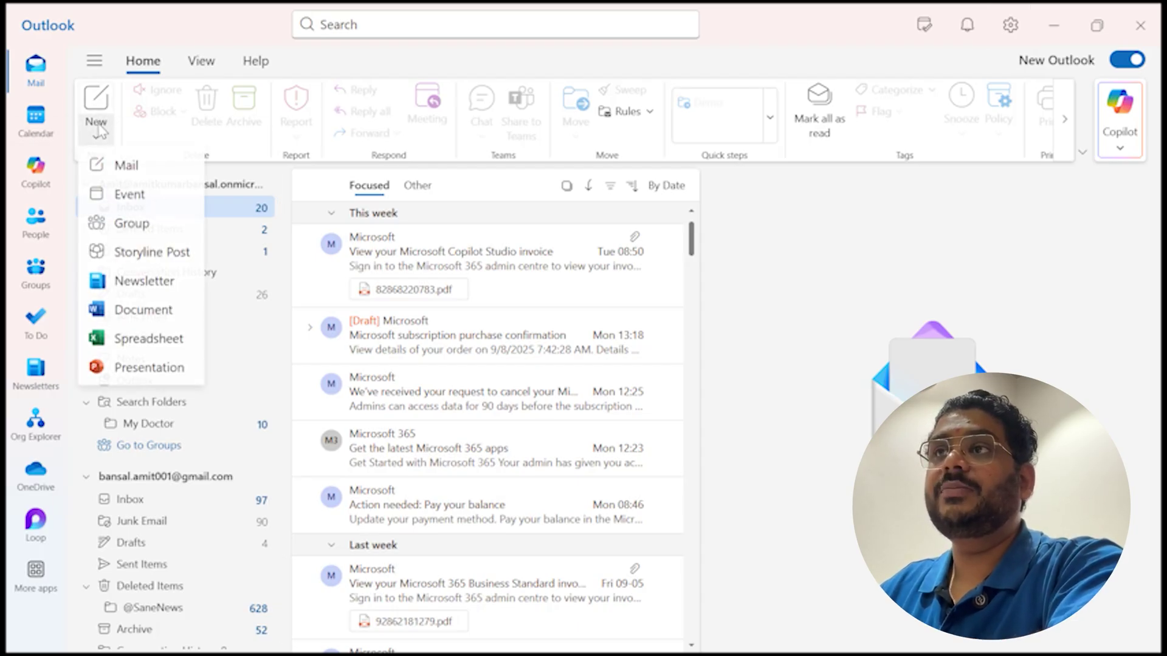
{"action": "left_click", "coordinate": [105, 164]}
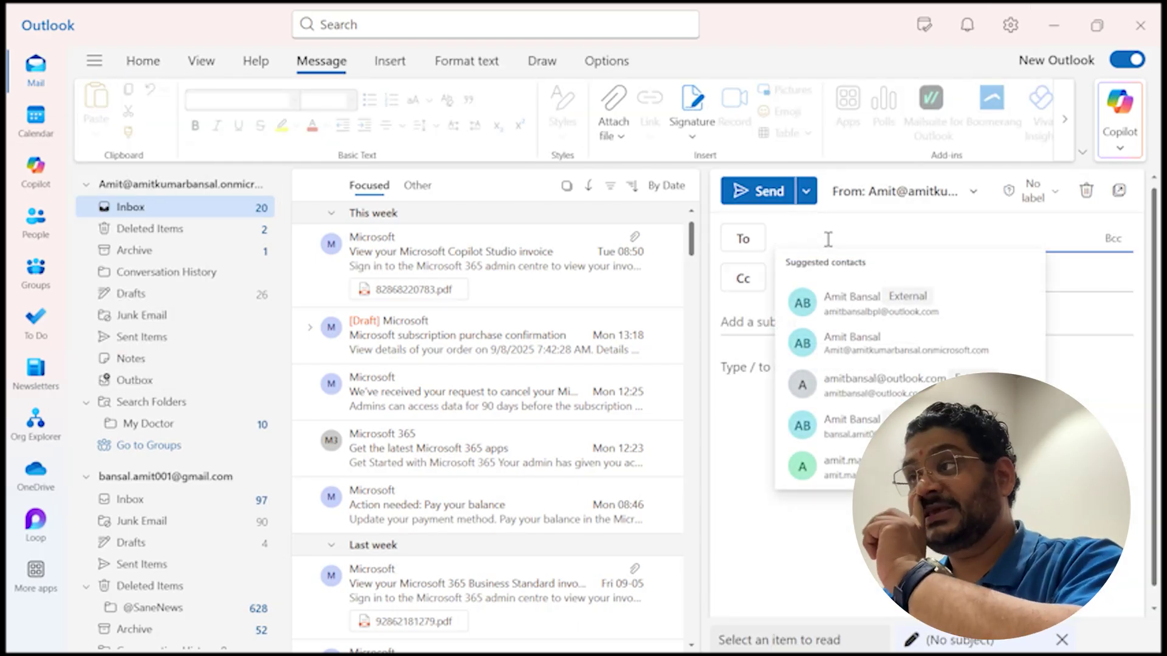
{"action": "left_click", "coordinate": [849, 316]}
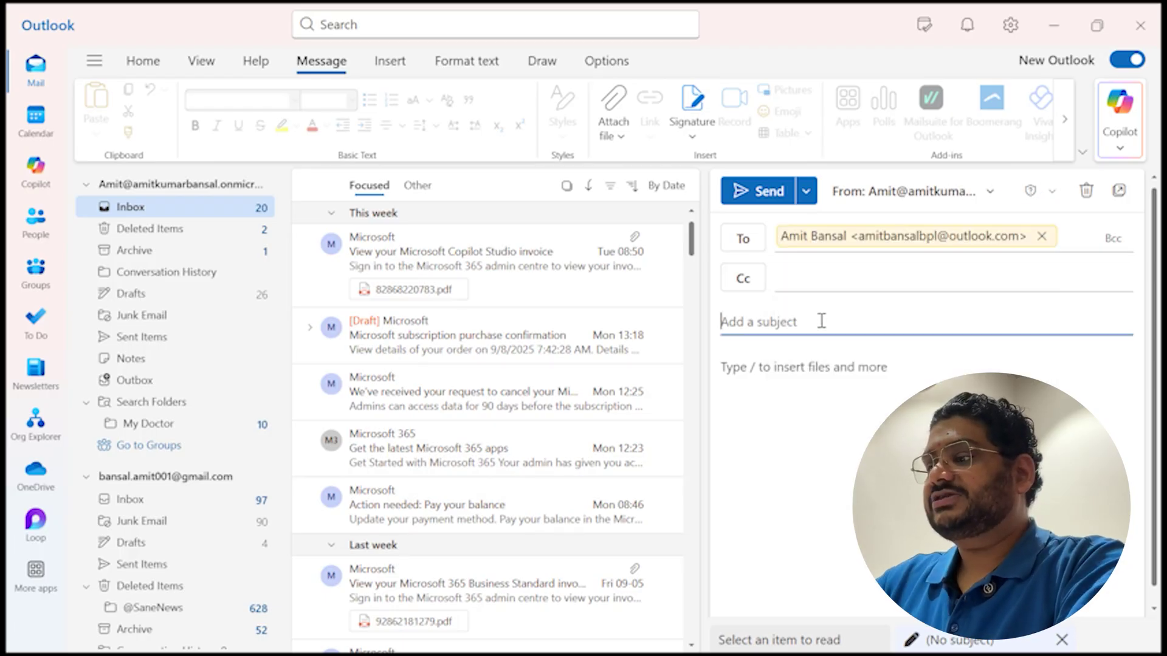
{"action": "type", "text": "Demo Offline"}
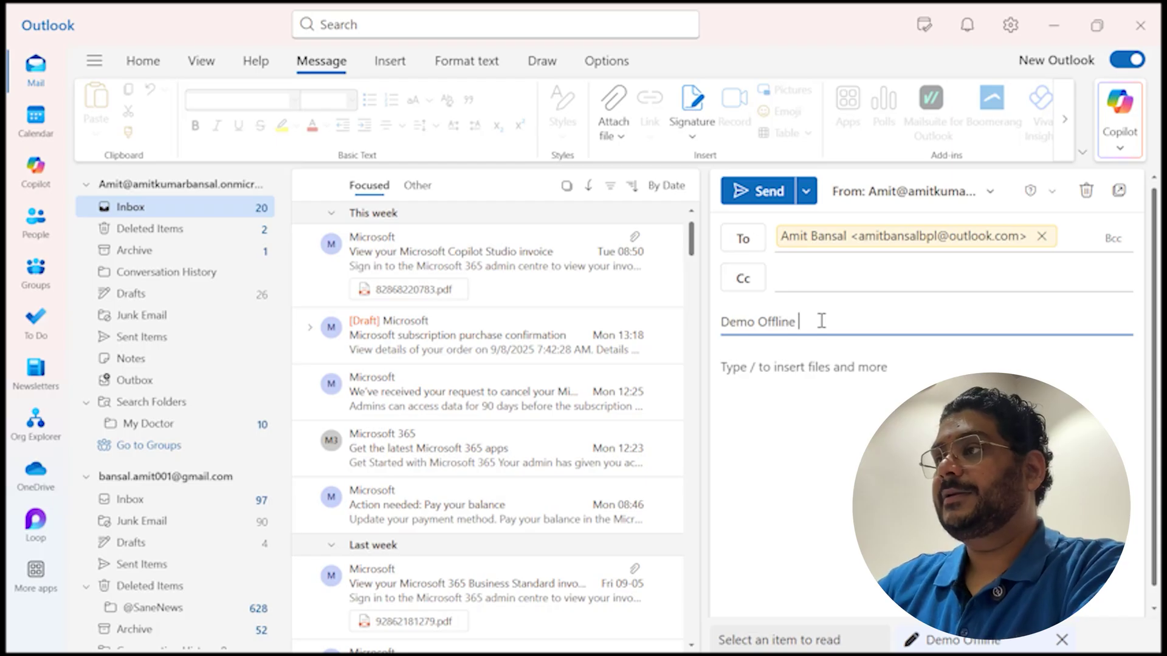
{"action": "left_click", "coordinate": [907, 364]}
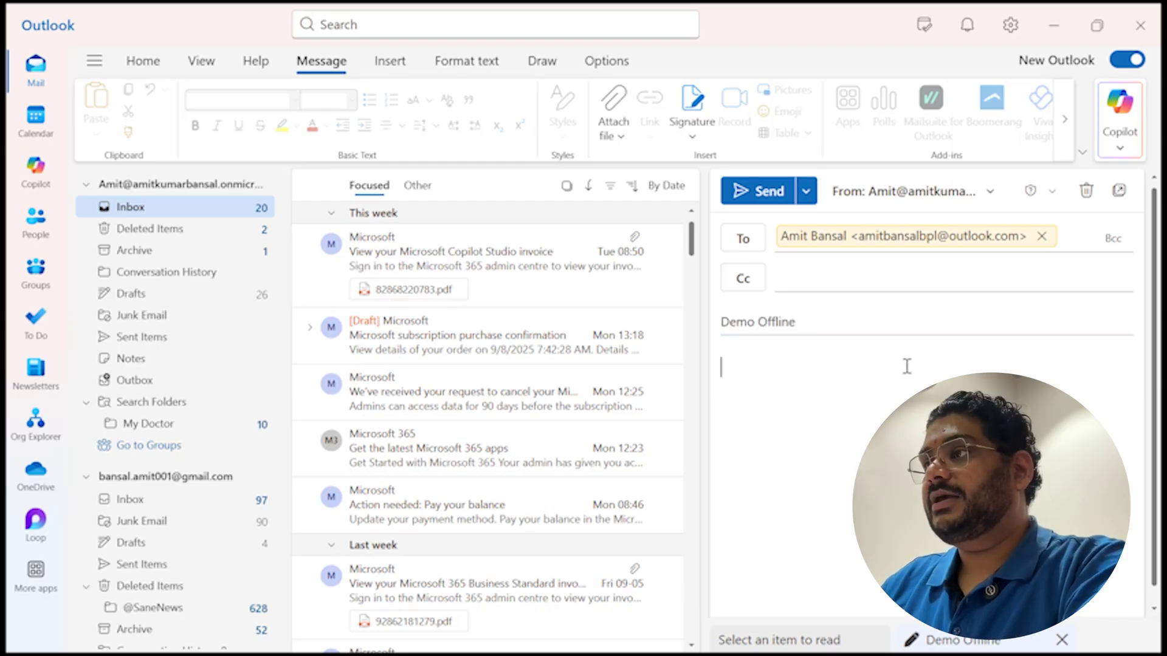
{"action": "type", "text": "Demo Offline"}
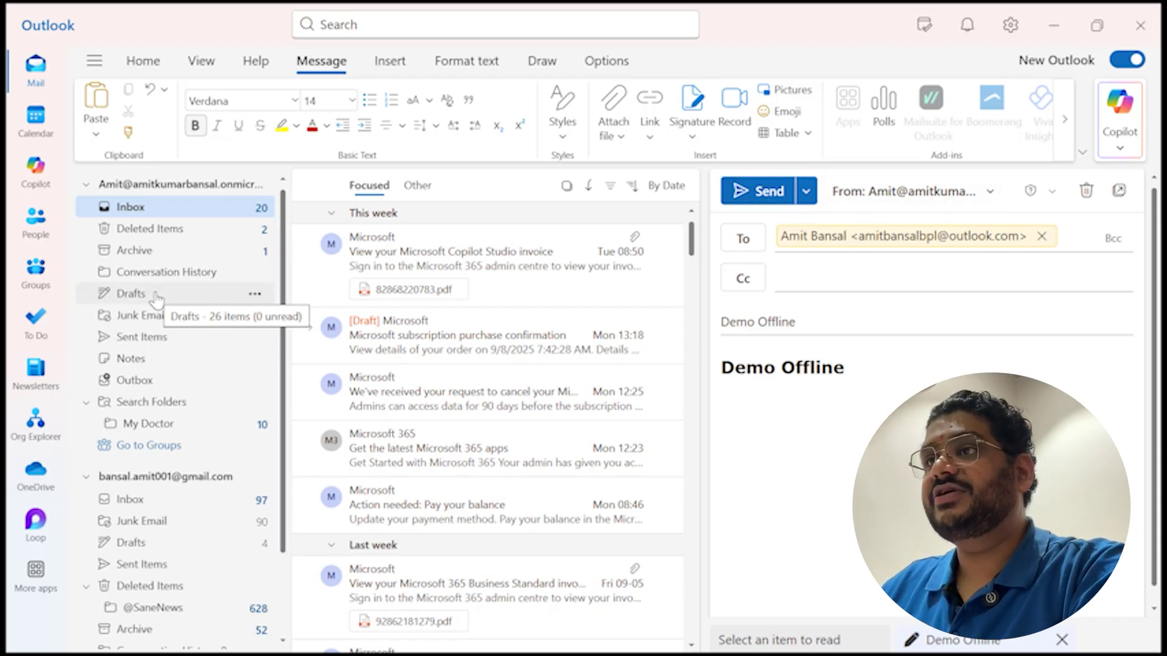
{"action": "left_click", "coordinate": [757, 192]}
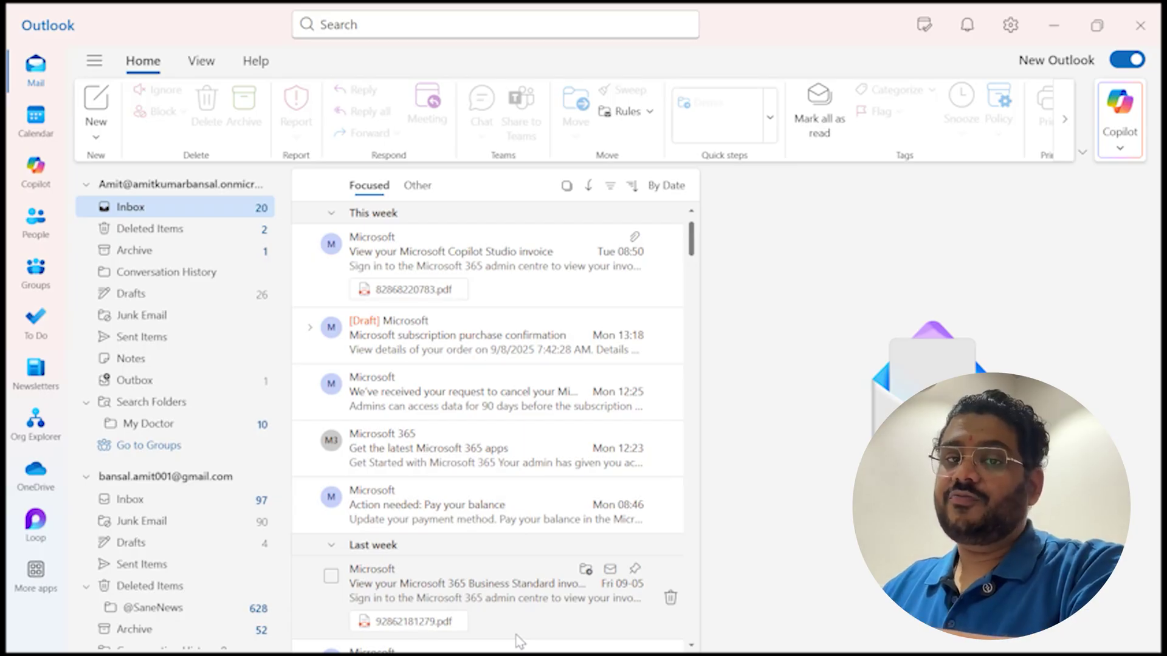
- Go from the Inbox to the Outbox folder to see Demo Offline marked Queued
{"action": "left_click", "coordinate": [175, 209]}
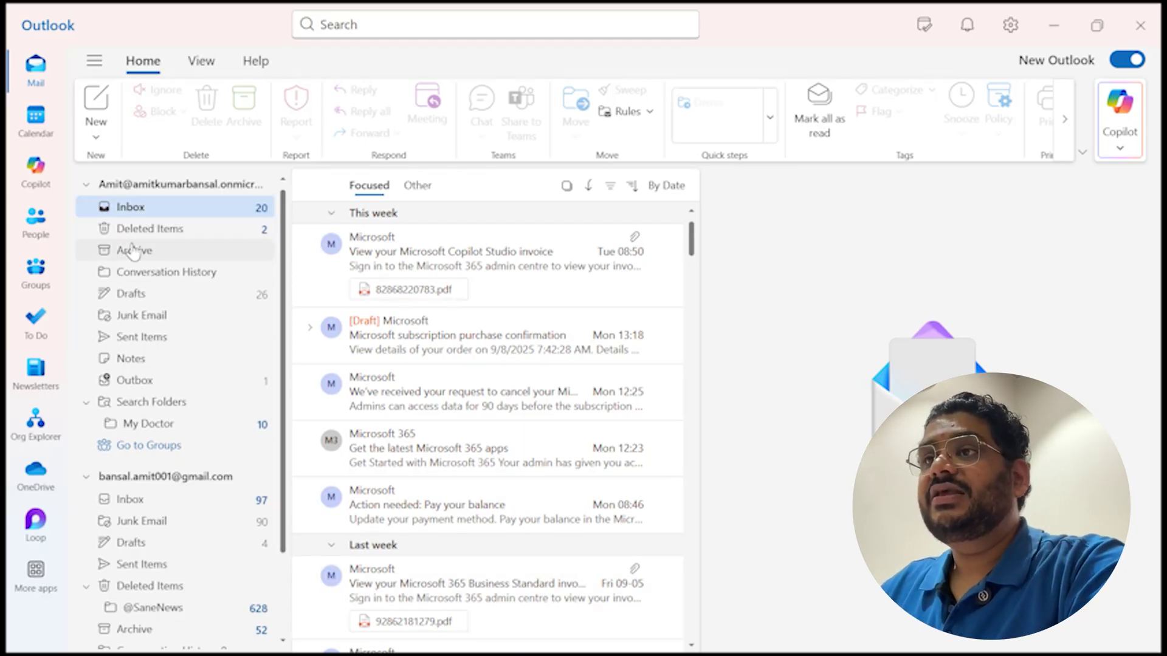
{"action": "left_click", "coordinate": [138, 383]}
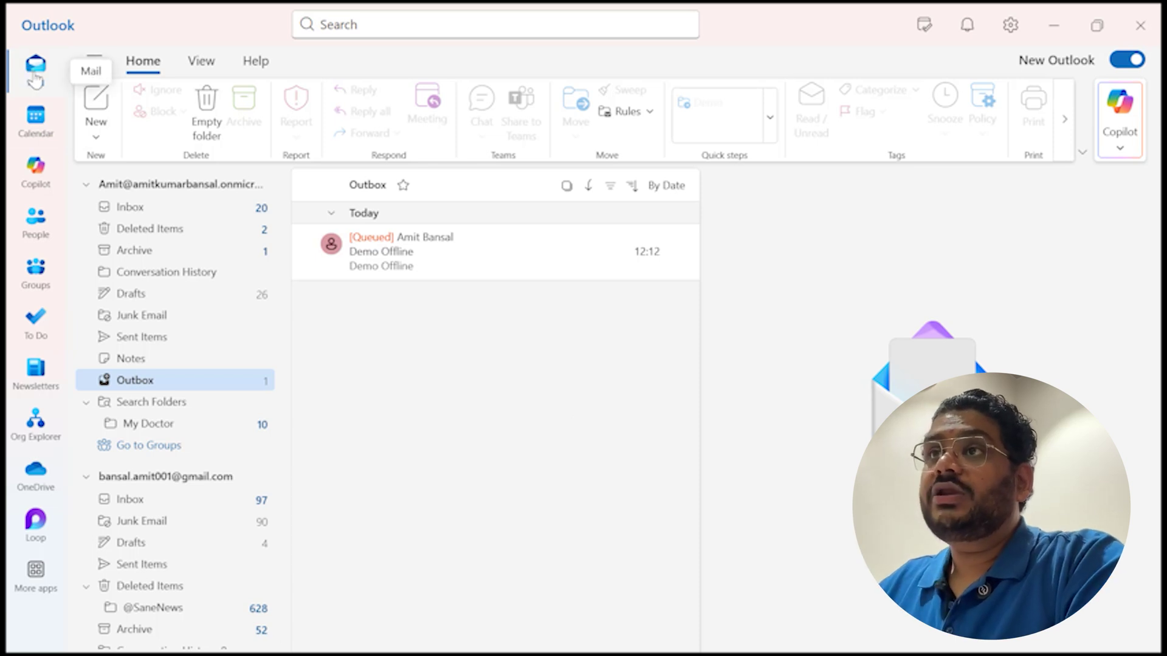
- Visit Calendar, People, To Do, Newsletters and OneDrive to check they work offline
{"action": "left_click", "coordinate": [36, 134]}
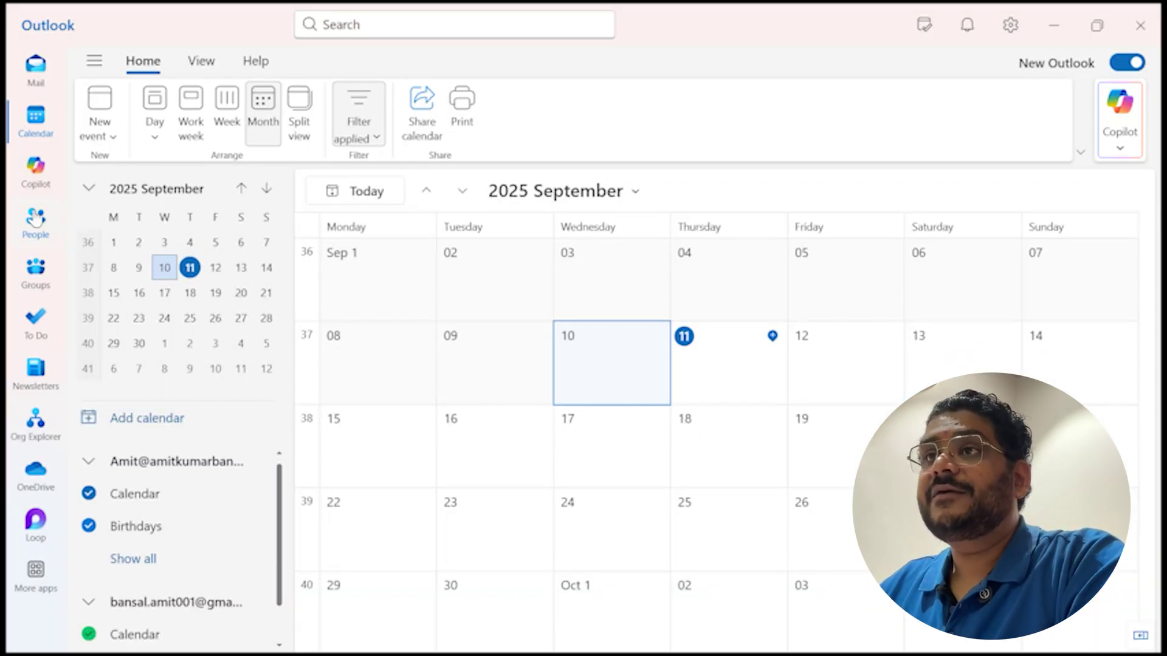
{"action": "left_click", "coordinate": [37, 234]}
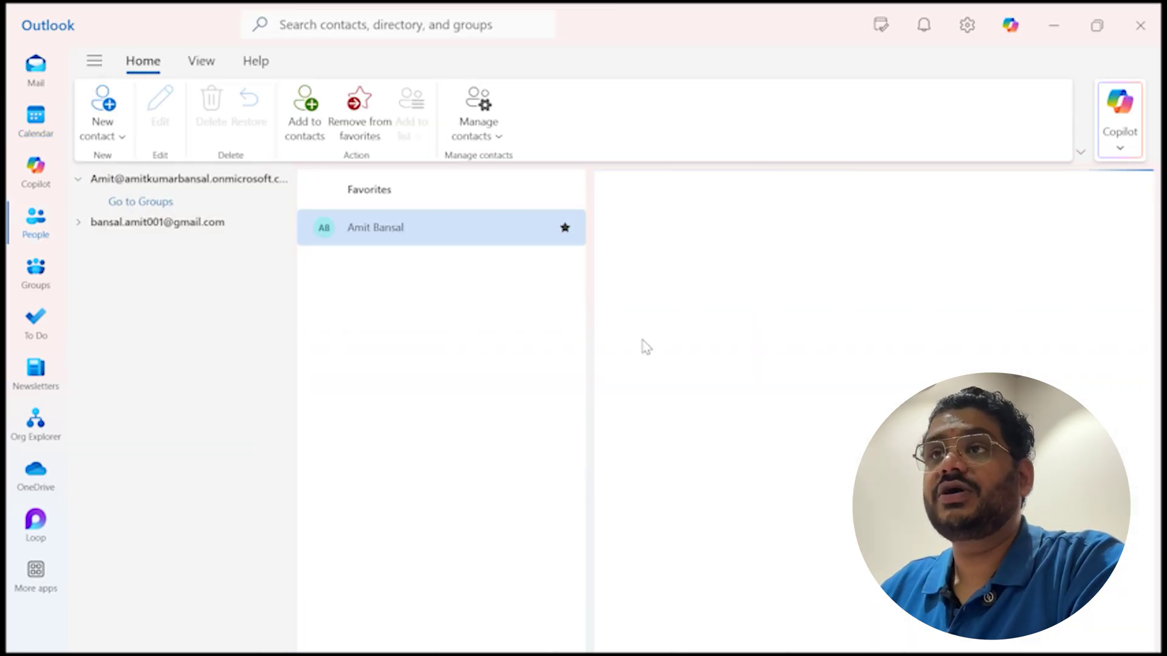
{"action": "left_click", "coordinate": [38, 335]}
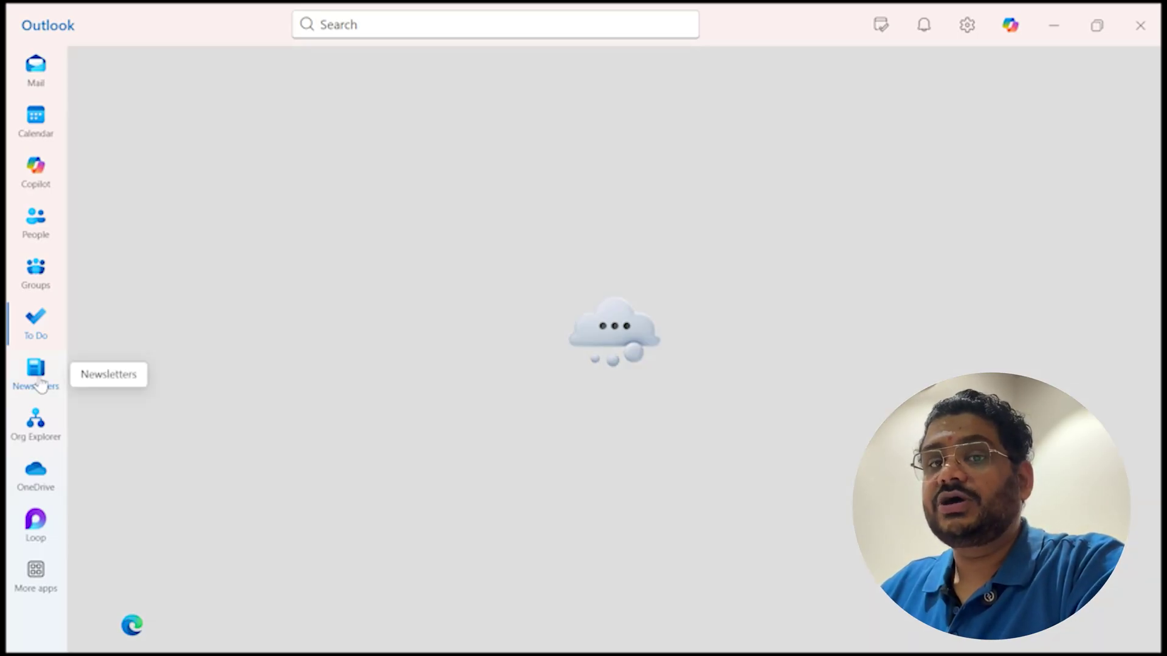
{"action": "left_click", "coordinate": [38, 374]}
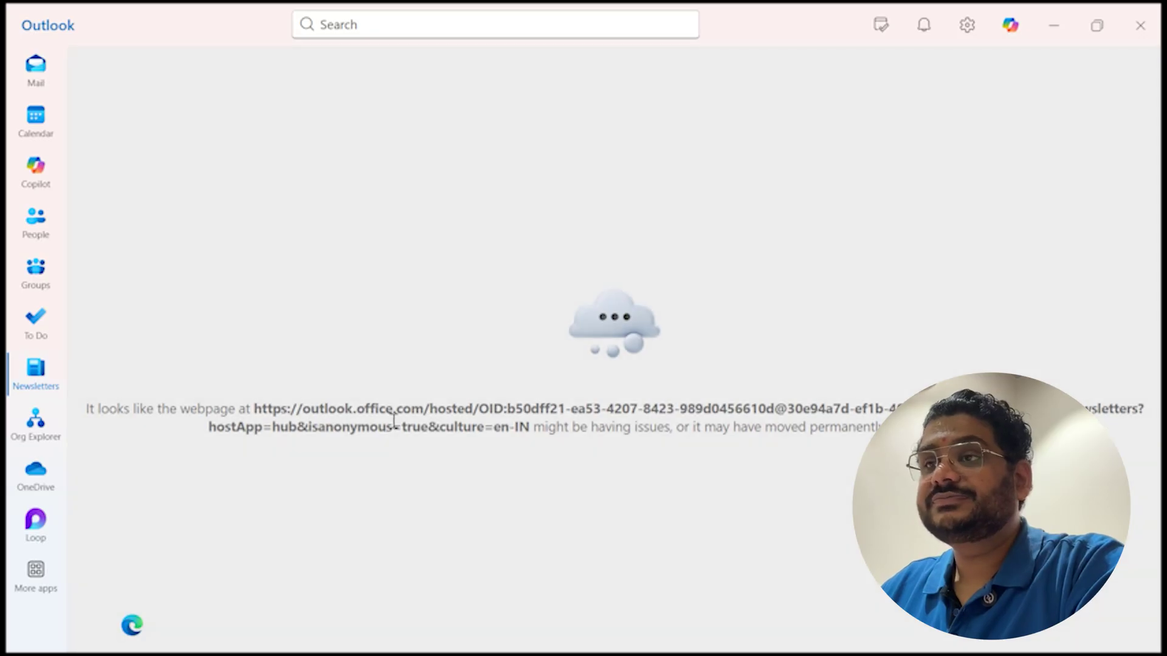
{"action": "left_click", "coordinate": [35, 474]}
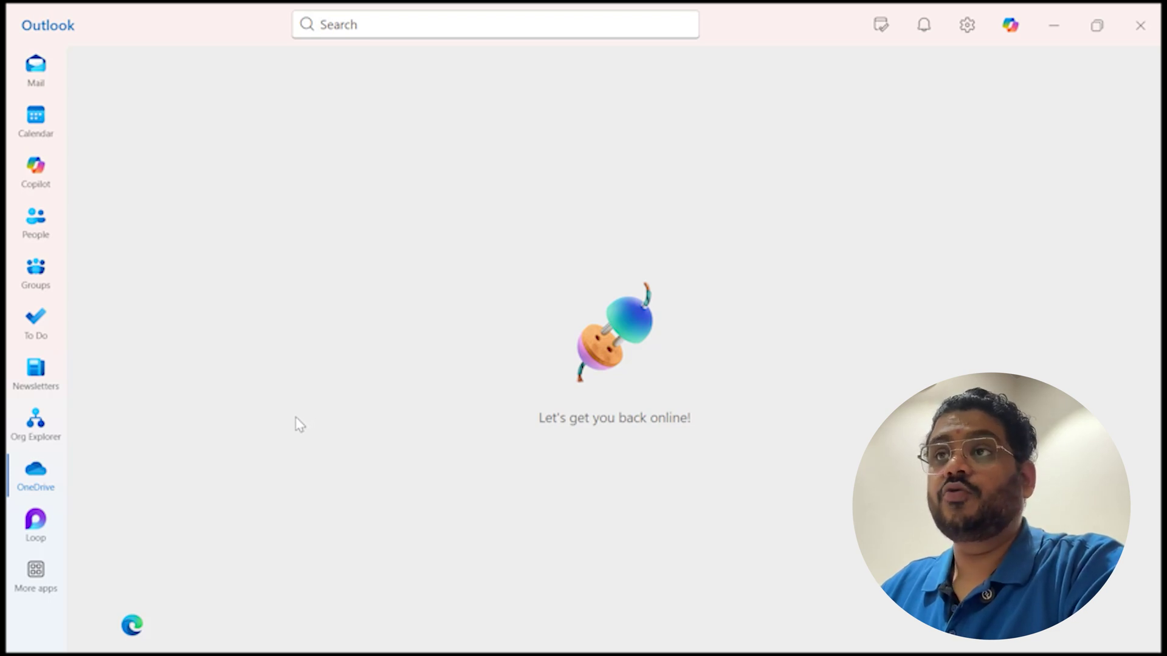
- Return to the Mail Outbox, minimize Outlook and open Quick Settings to reconnect Wi-Fi
{"action": "left_click", "coordinate": [36, 67]}
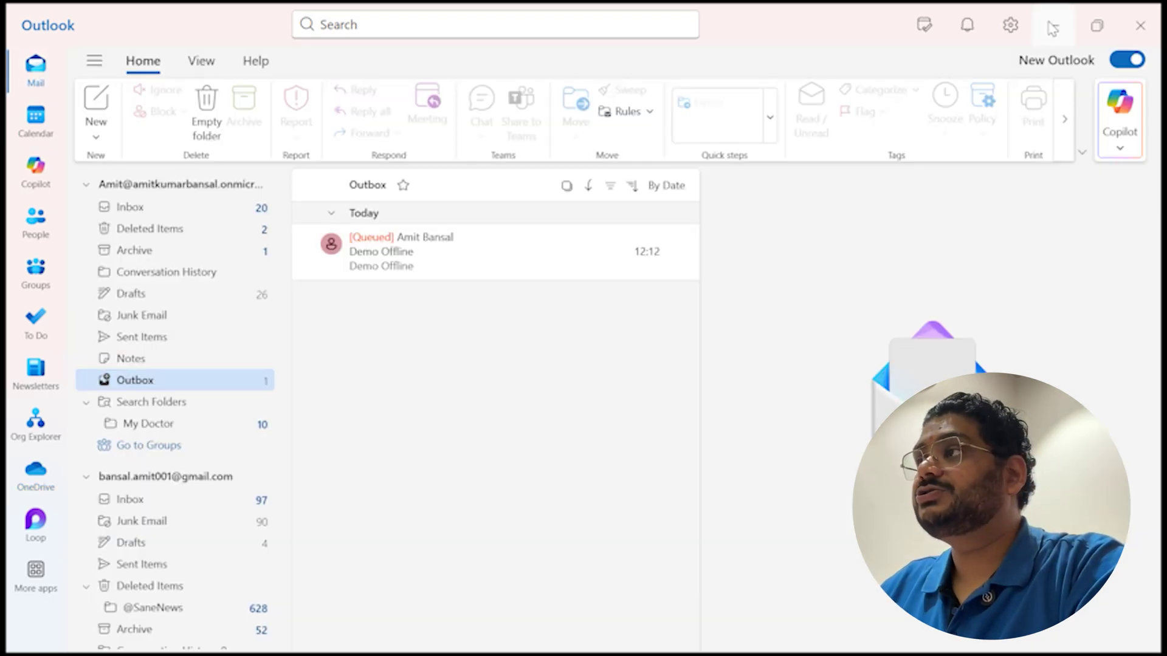
{"action": "left_click", "coordinate": [1054, 28]}
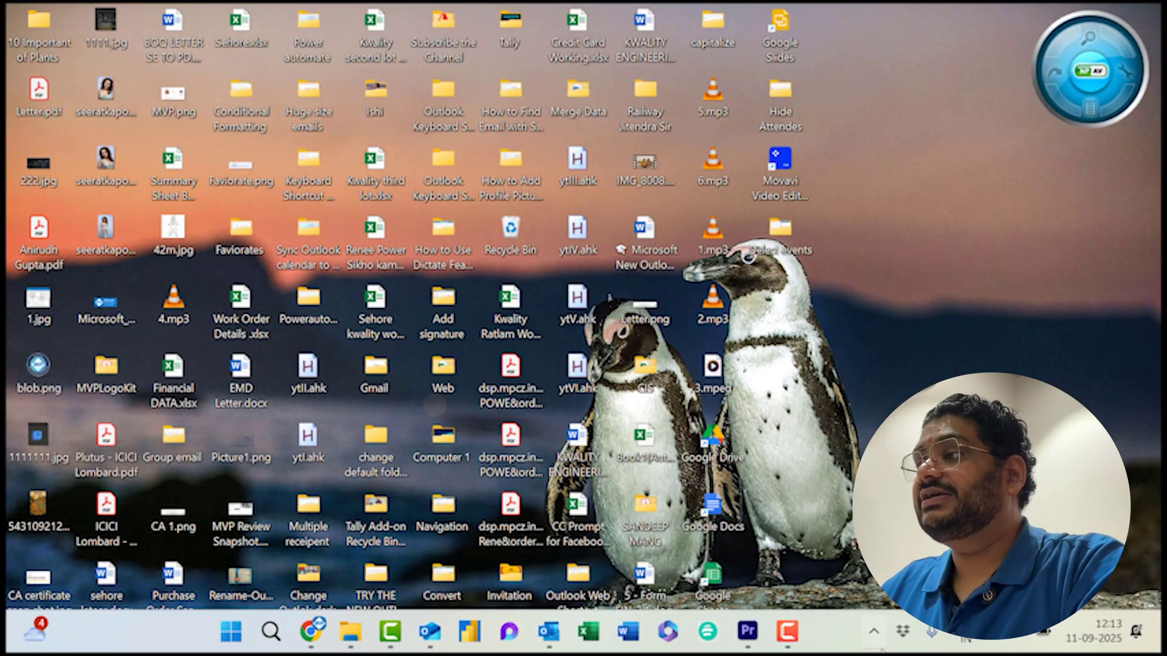
{"action": "left_click", "coordinate": [1000, 641]}
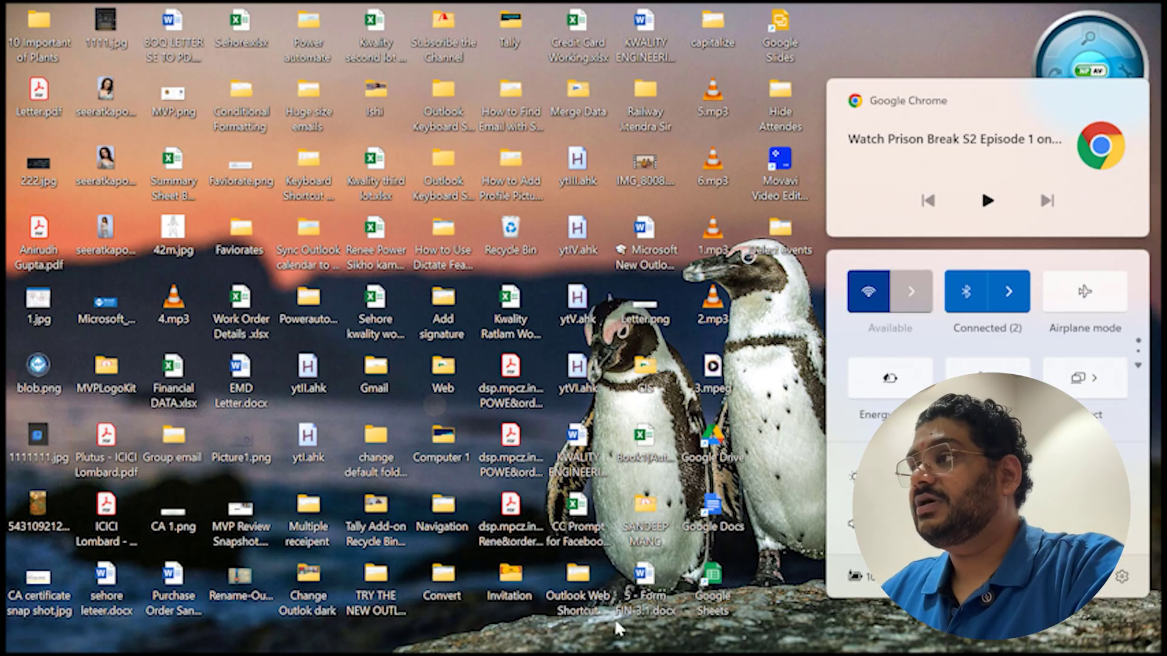
- Restore the Outlook window to watch the Outbox, where Demo Offline is still queued
{"action": "left_click", "coordinate": [448, 637]}
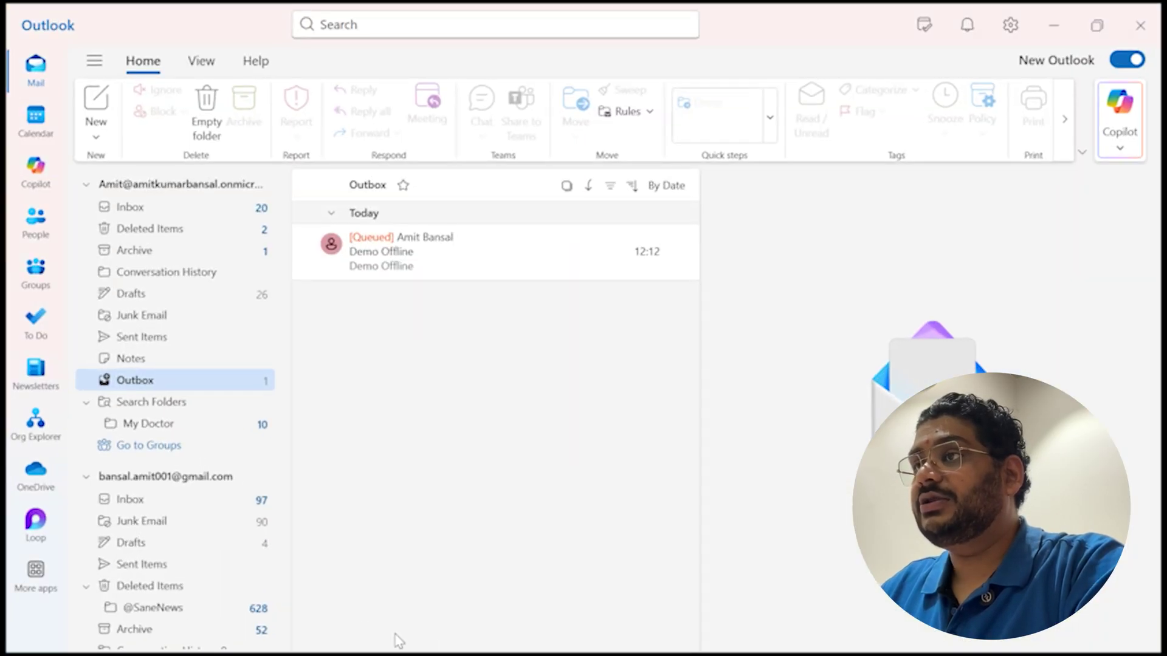